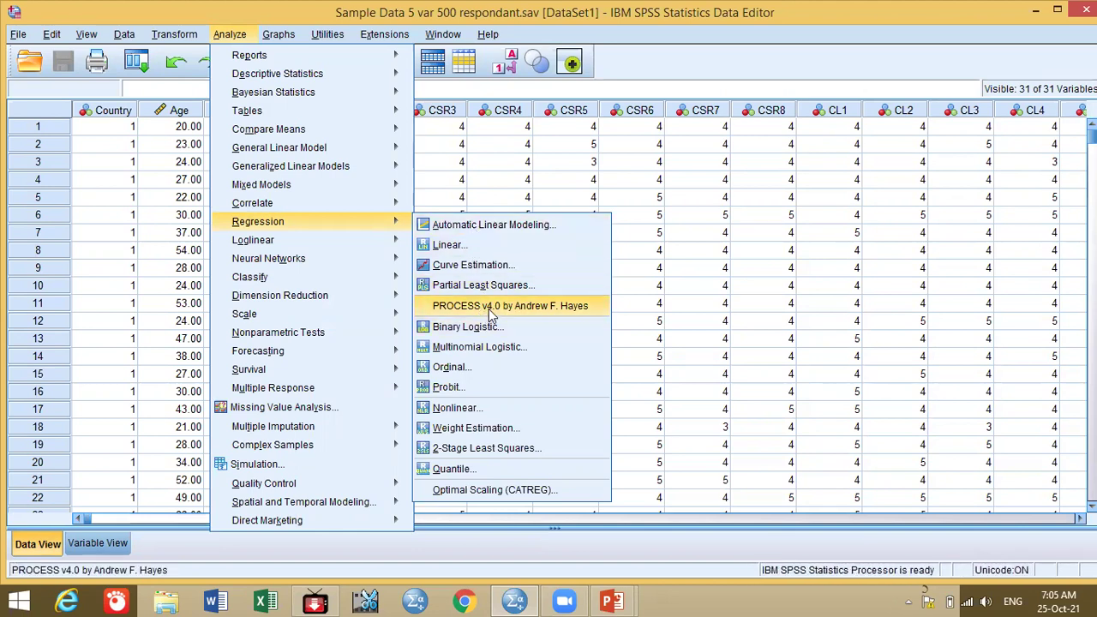
Open the PROCESS v4.0 dialog and reset its previous variable assignments and settings.
click(504, 307)
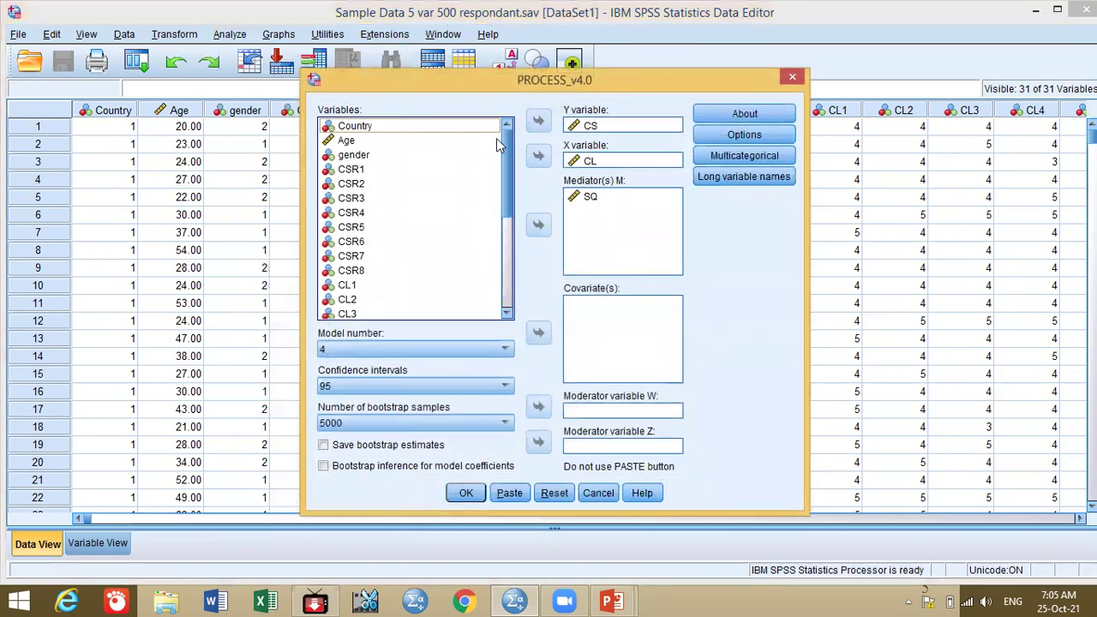
drag(507, 150, 501, 255)
drag(512, 295, 503, 257)
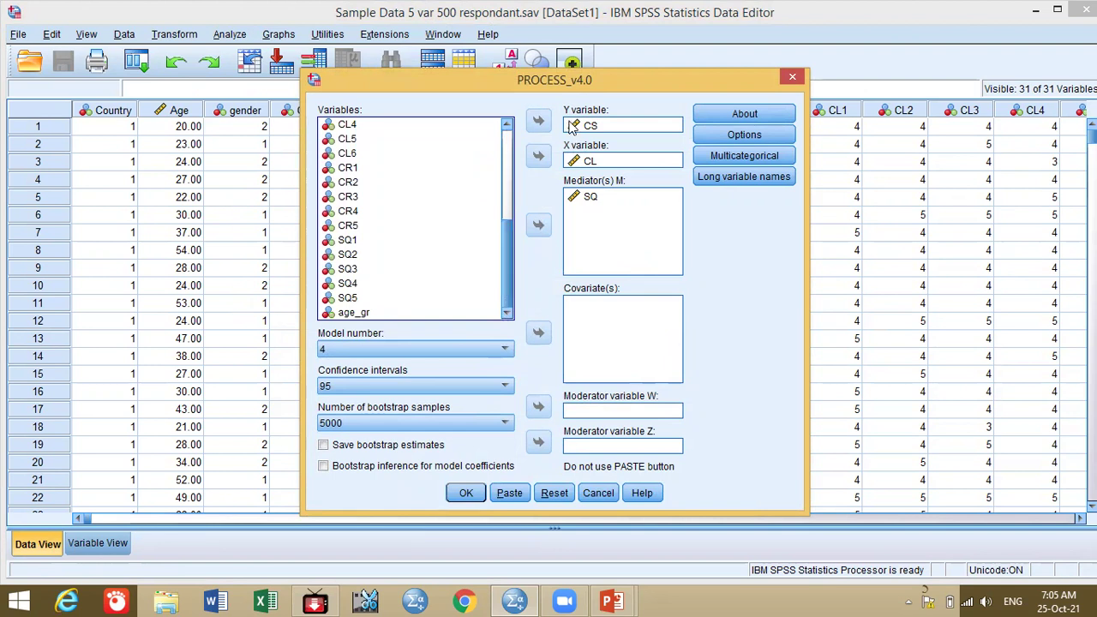
click(553, 493)
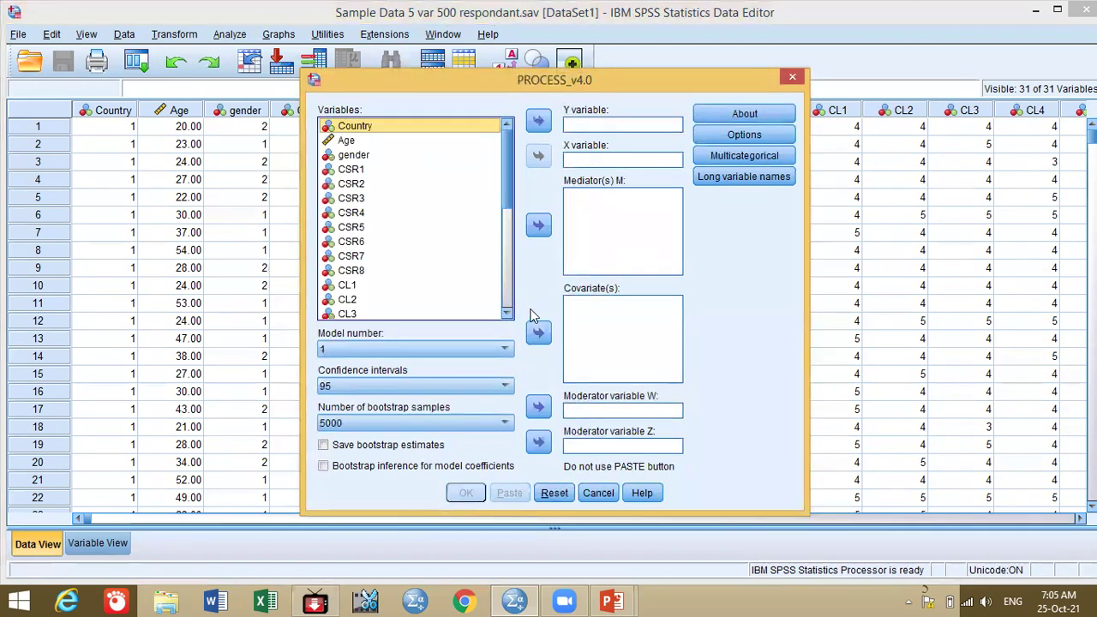
drag(508, 195, 510, 304)
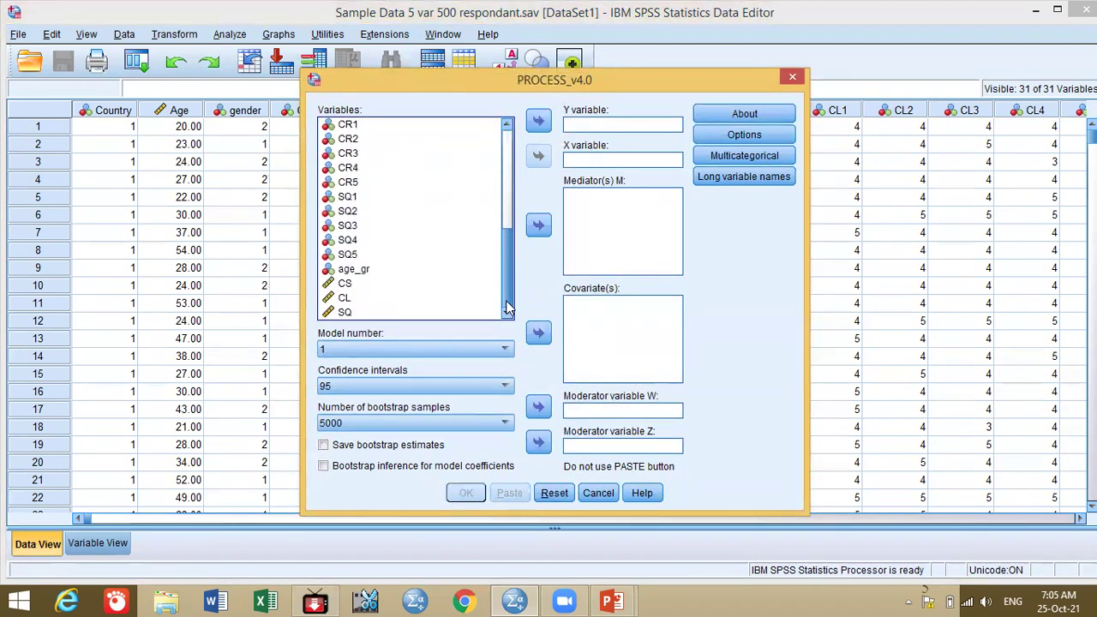
Assign CS as the Y variable, CL as the X variable and SQ as mediator M.
click(340, 284)
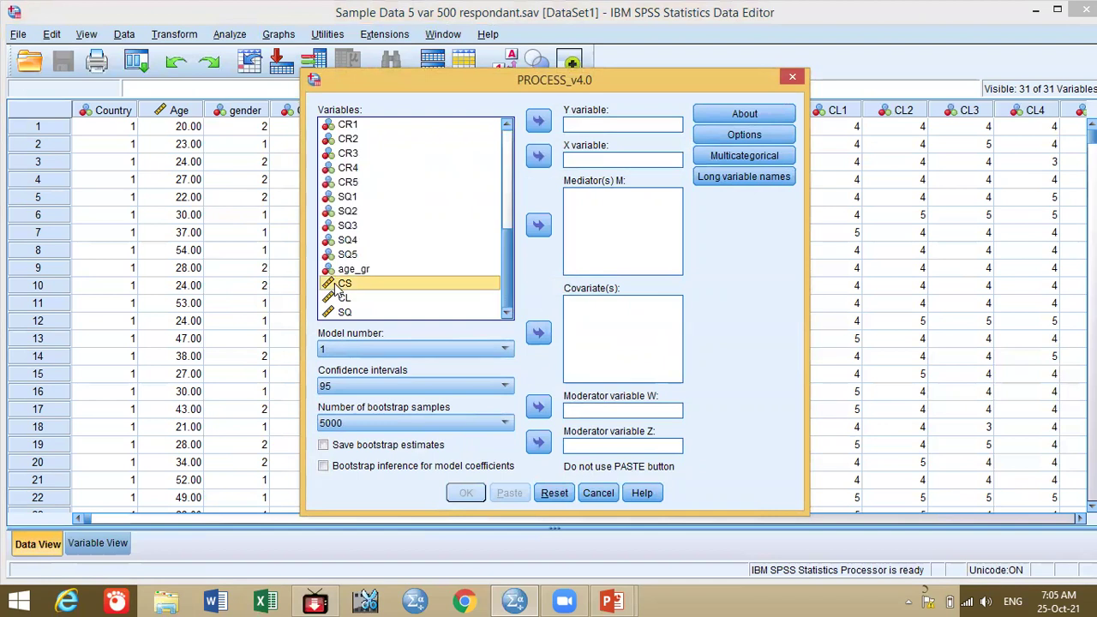
click(548, 126)
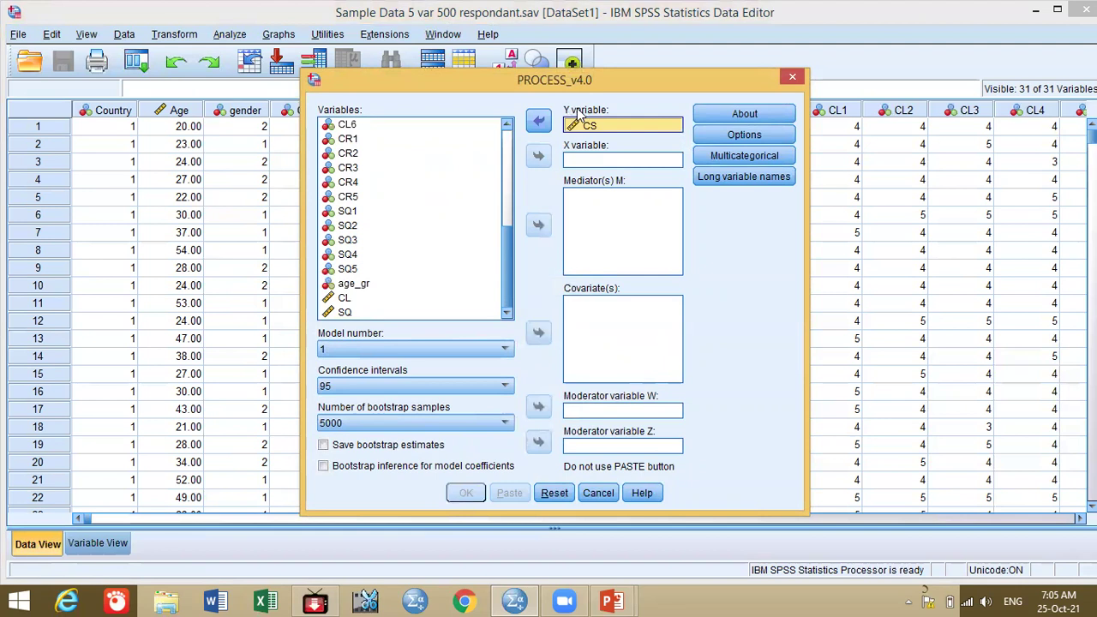
click(362, 300)
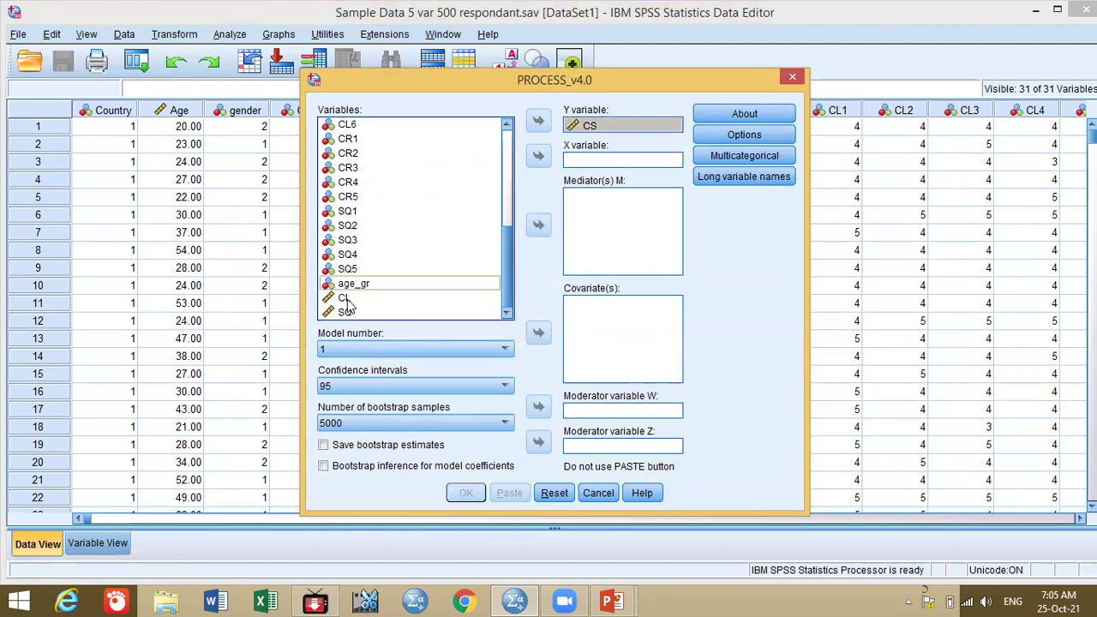
click(539, 157)
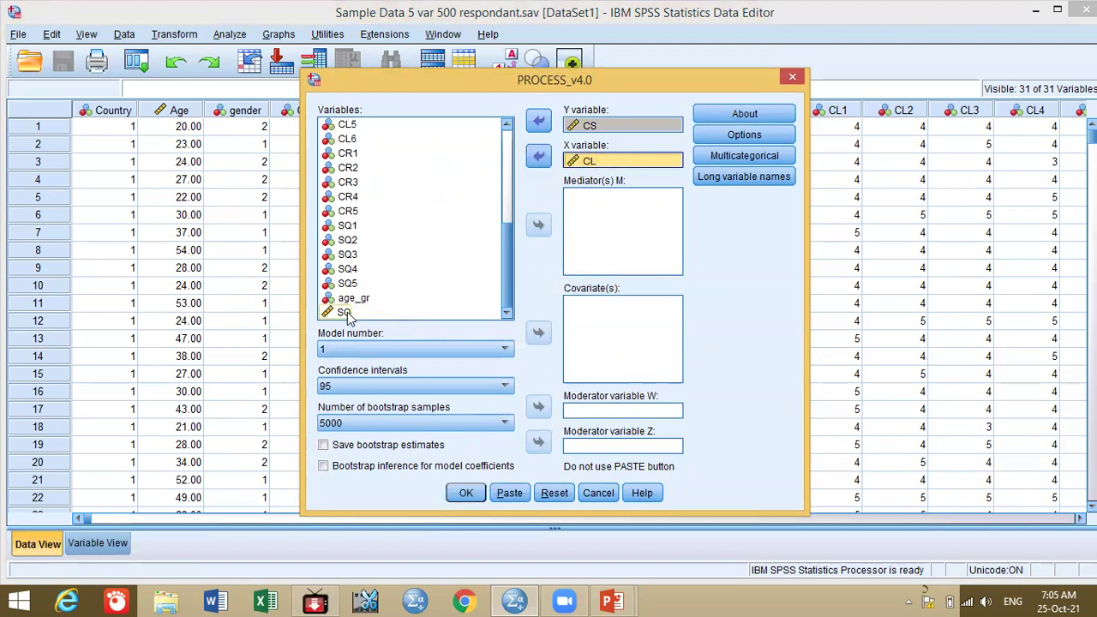
click(347, 314)
click(547, 232)
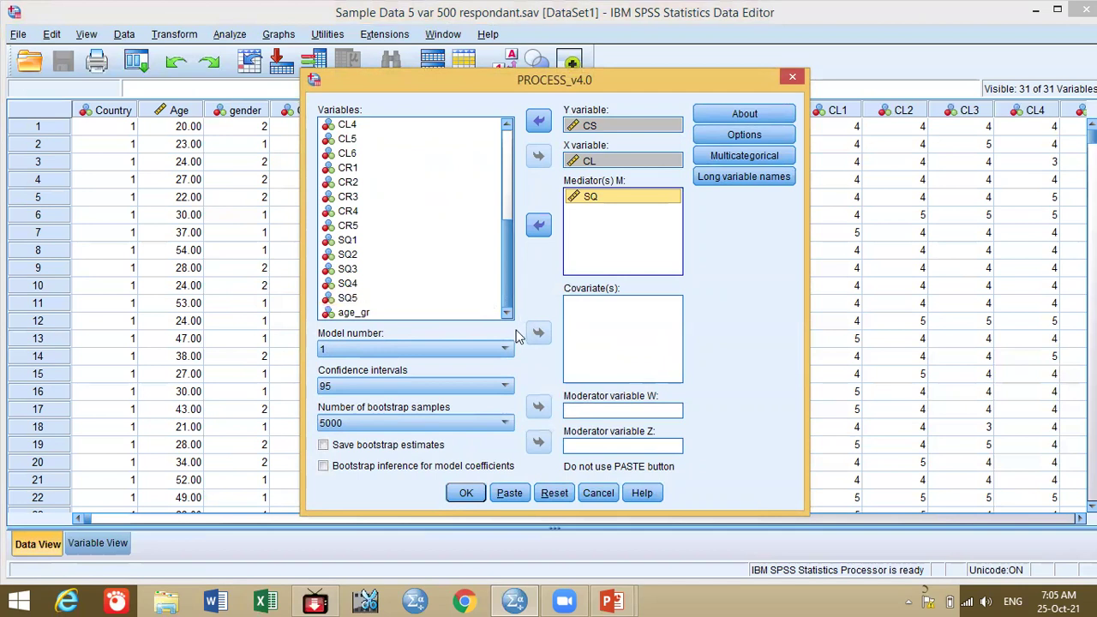
Choose model 4, enable Show total effect model in Options, and run the analysis.
click(398, 346)
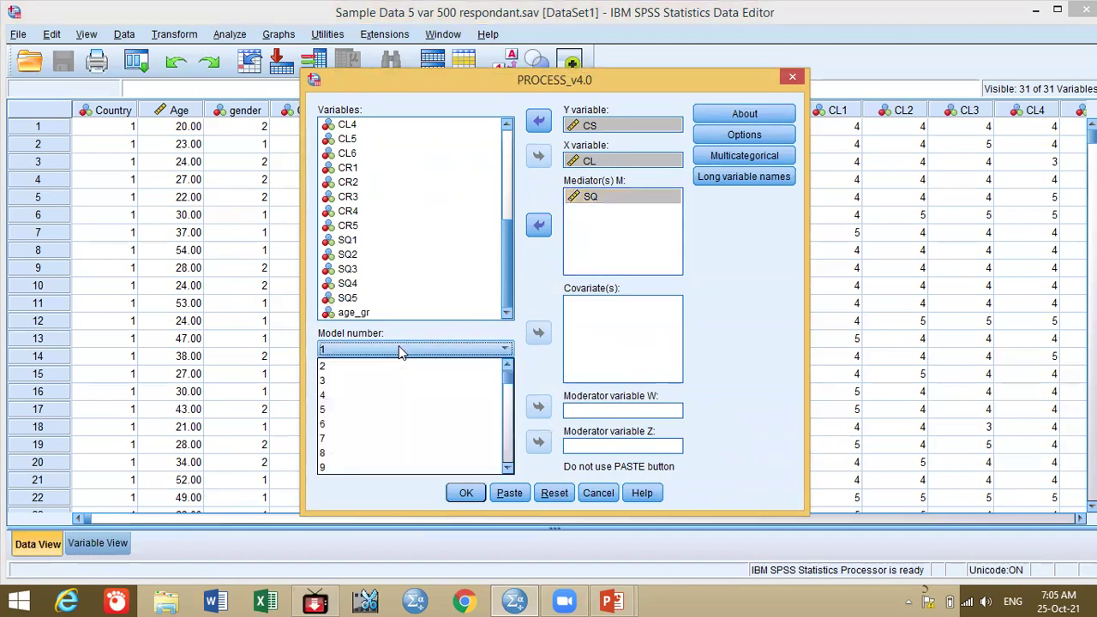
click(346, 396)
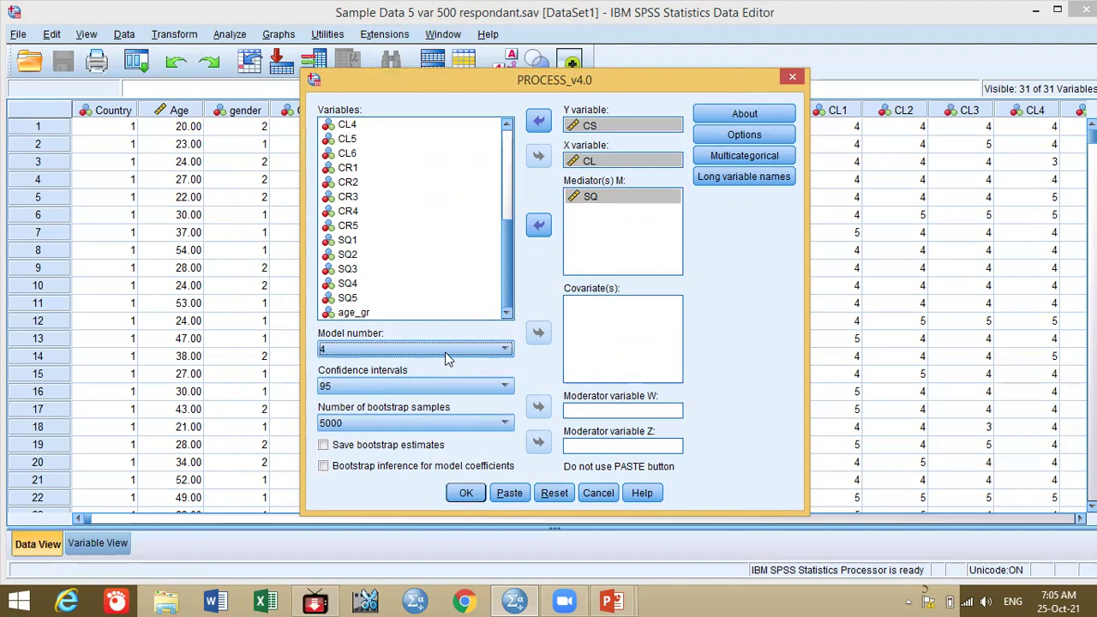
click(763, 136)
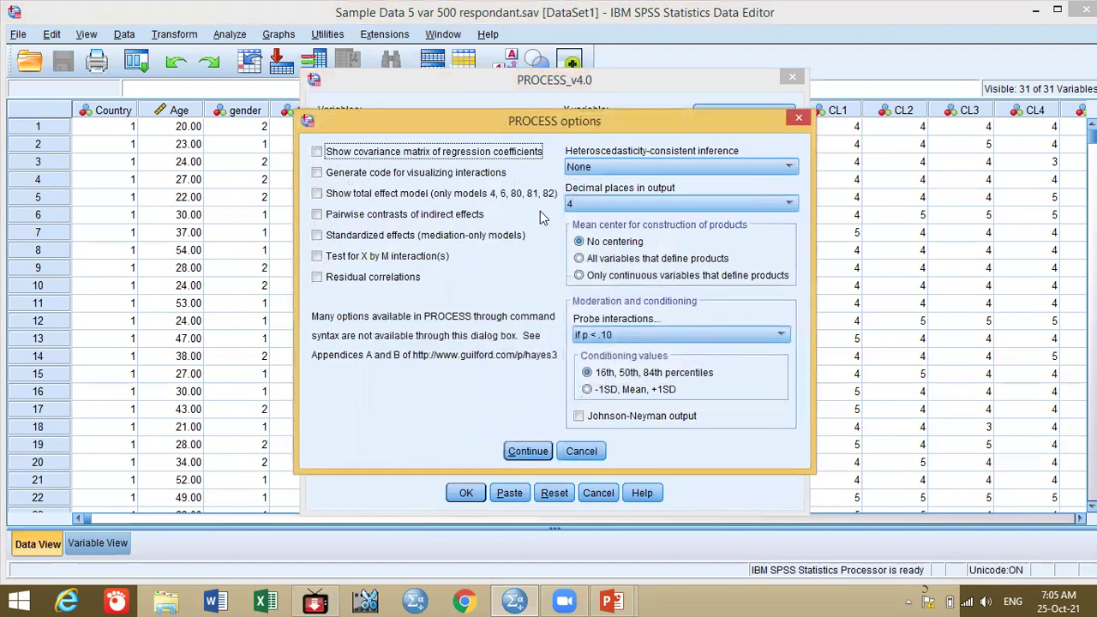
click(318, 195)
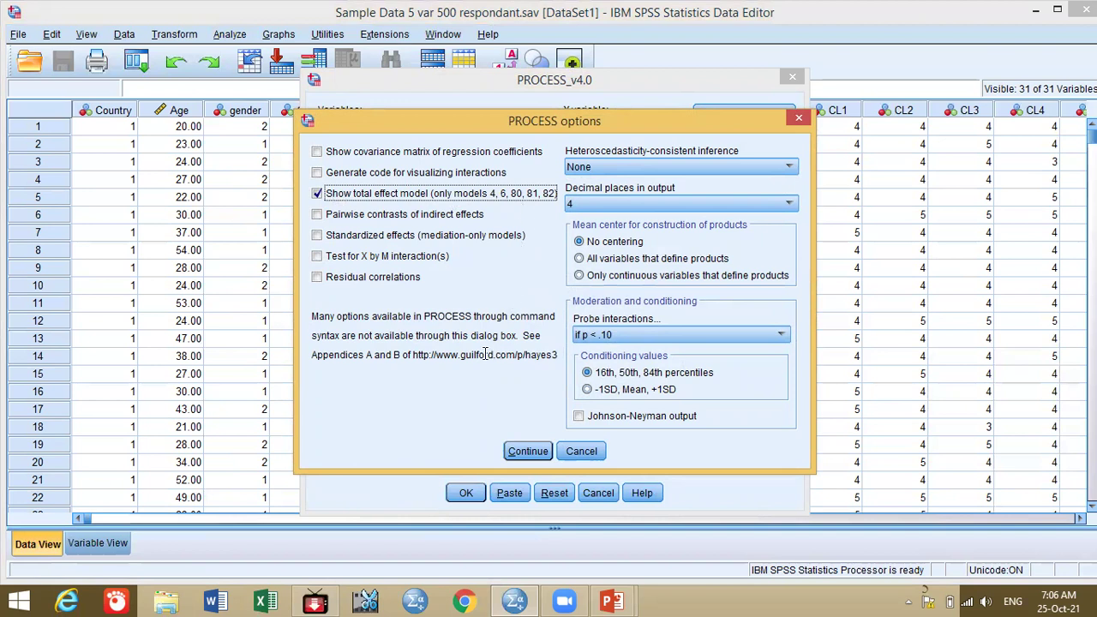
click(528, 452)
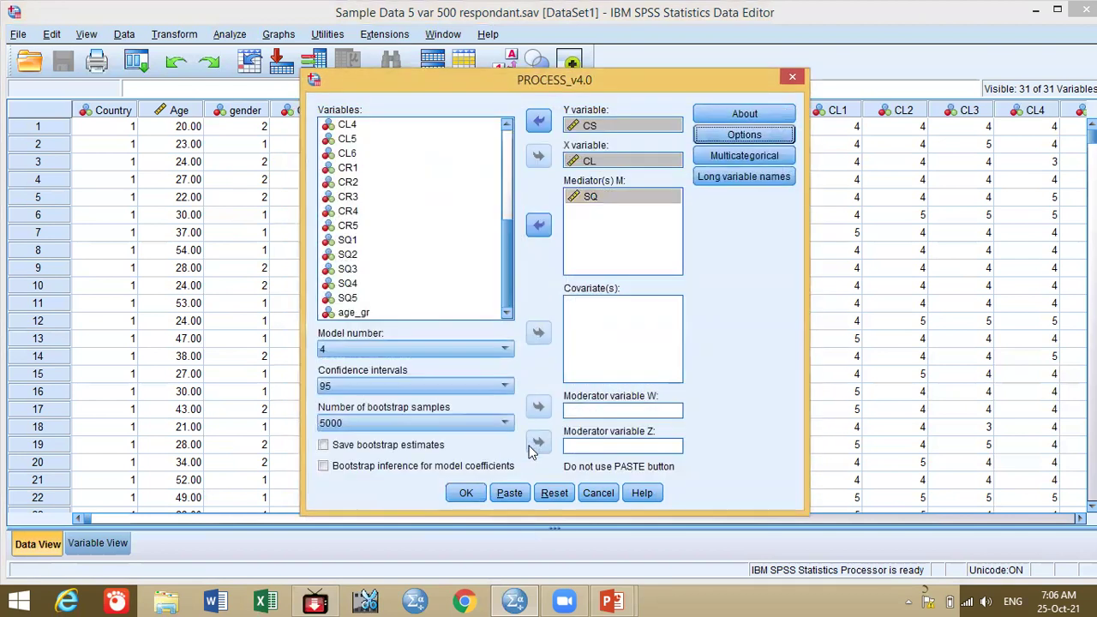
click(466, 493)
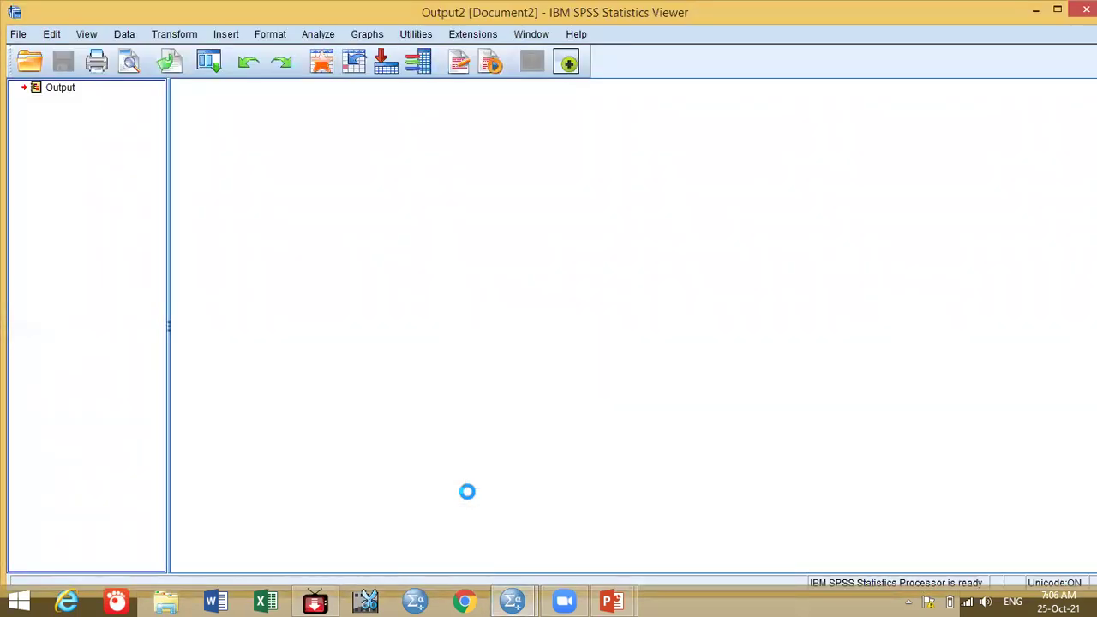
Launch Microsoft Word while the PROCESS results load in the viewer.
click(222, 599)
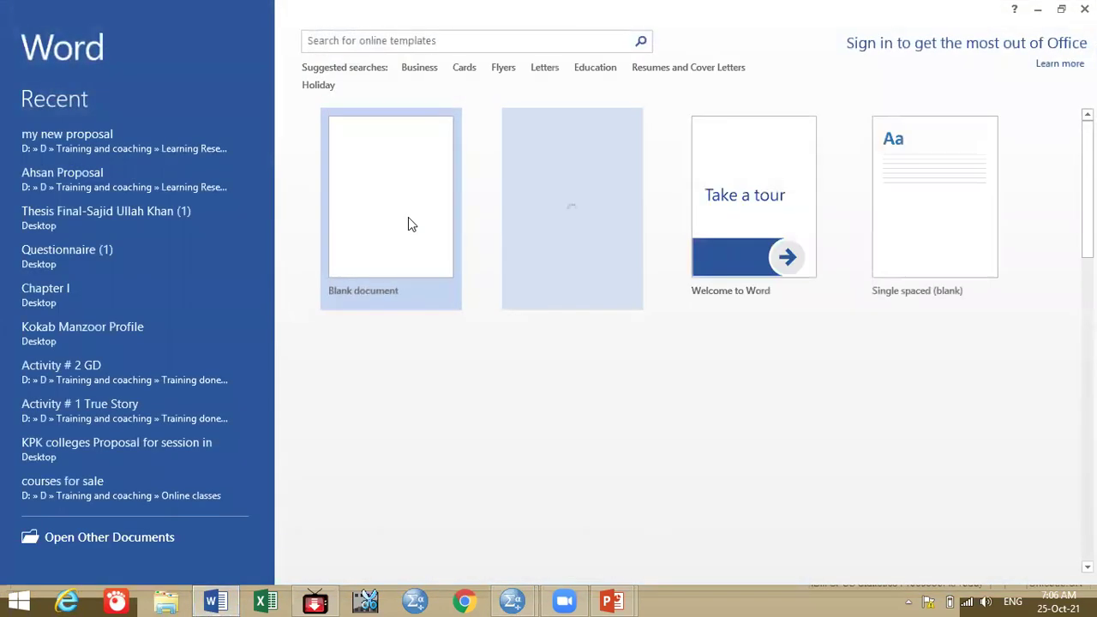
Create a blank Word document, then return to the SPSS Output2 viewer.
click(408, 224)
mouse_move(511, 601)
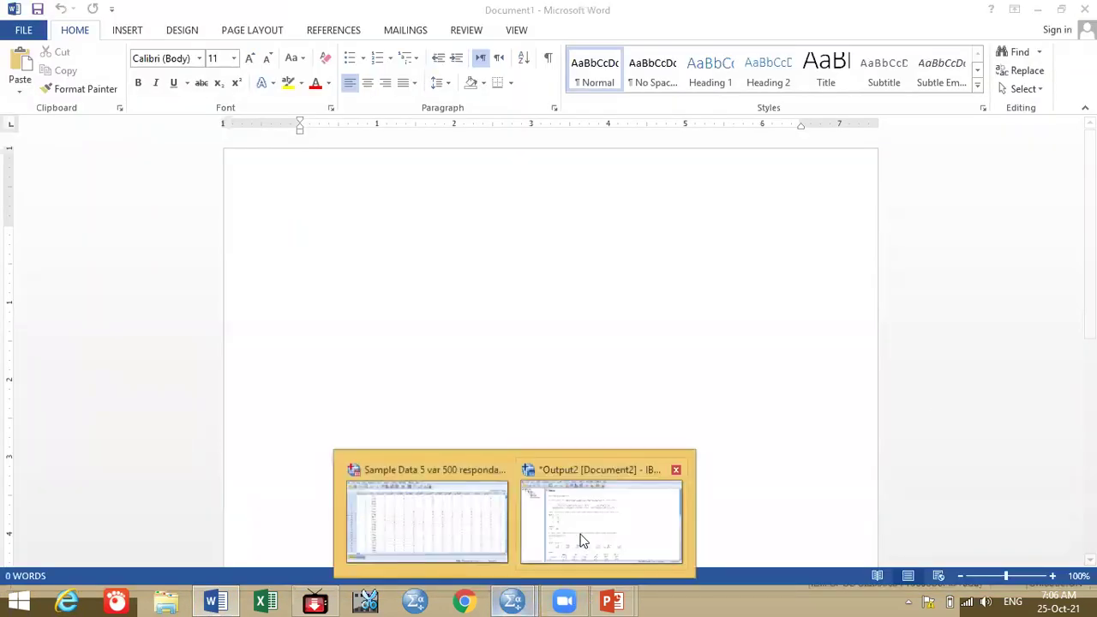
click(582, 541)
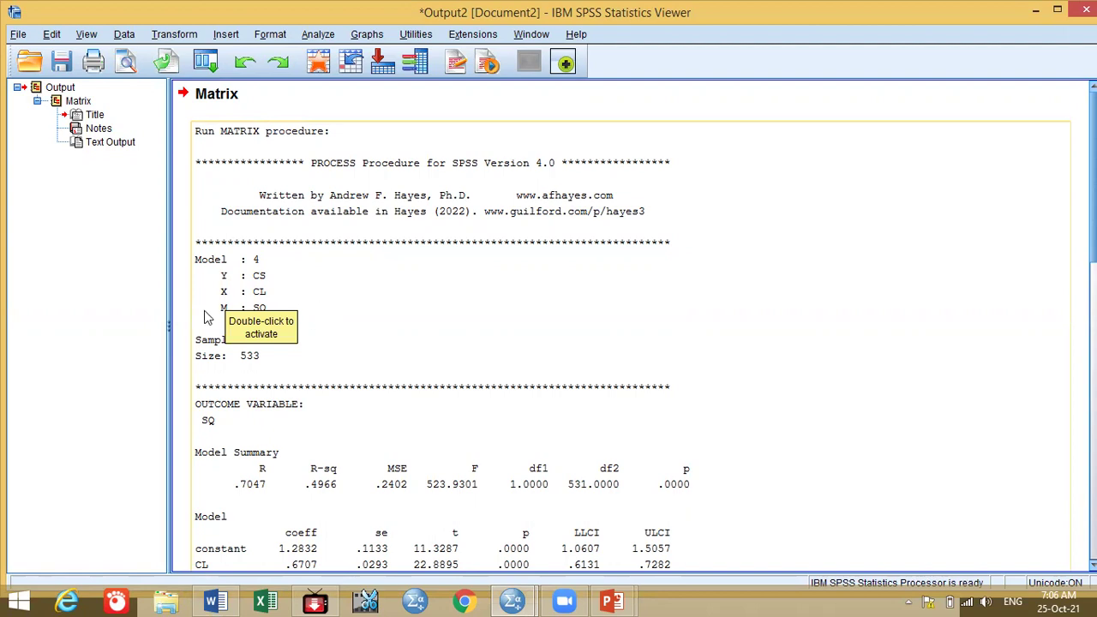
Select the PROCESS text output block in the viewer and copy it to the clipboard.
click(356, 310)
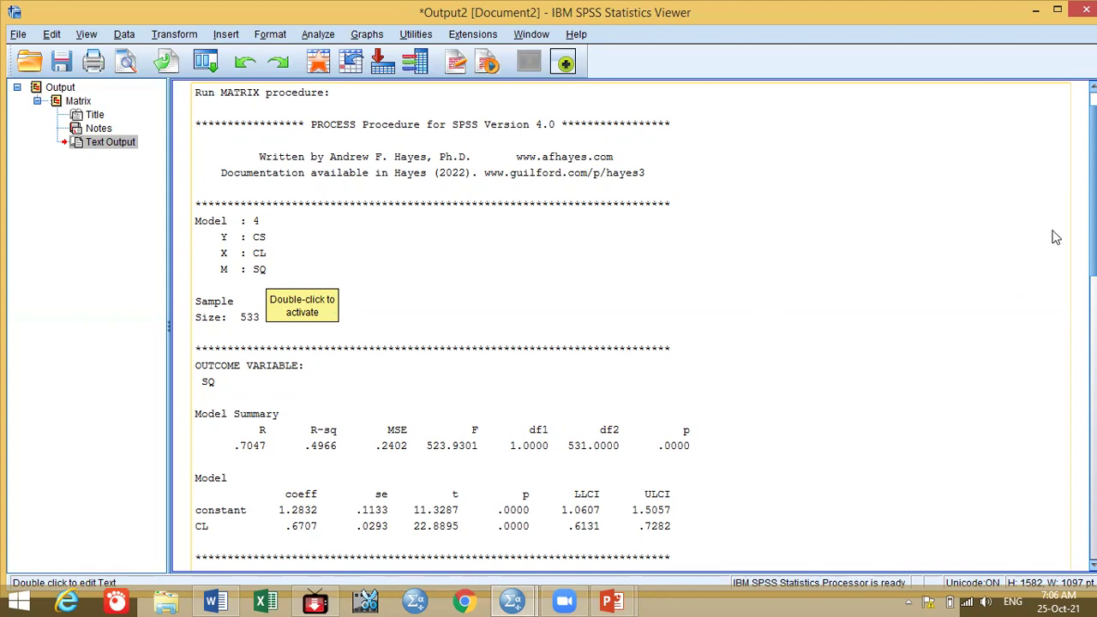
scroll(766, 312, down, 2)
scroll(617, 326, down, 2)
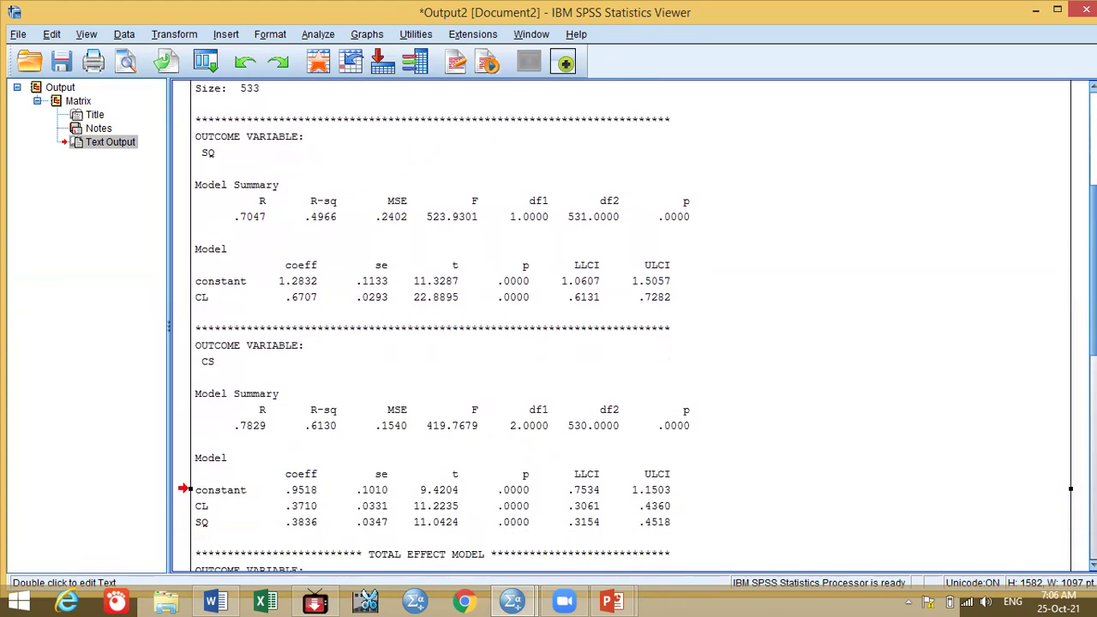
right_click(360, 209)
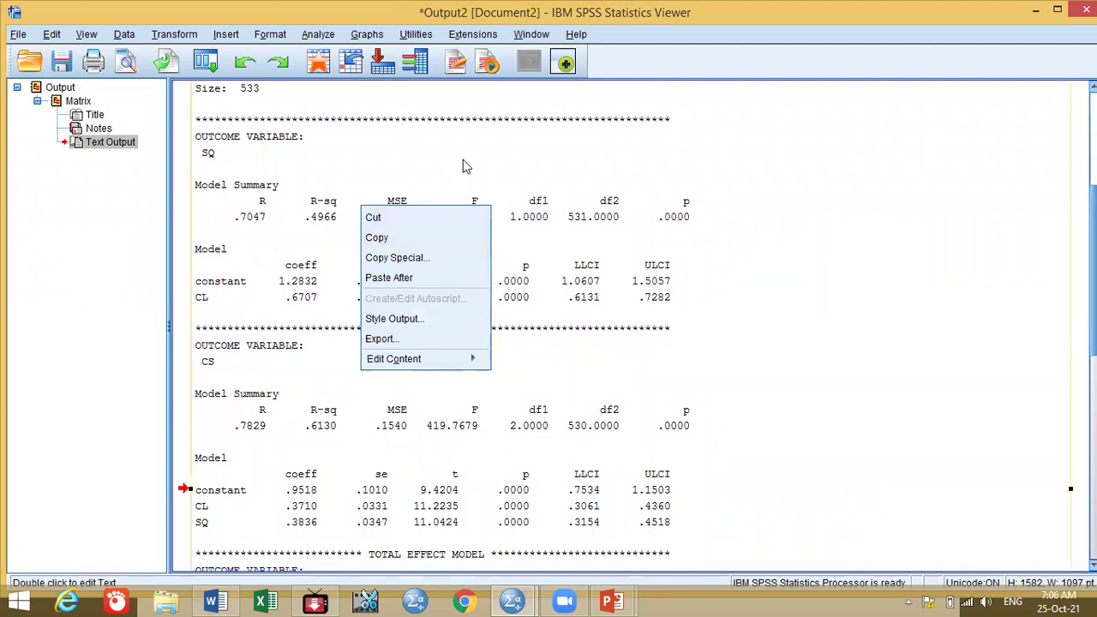
scroll(412, 180, up, 4)
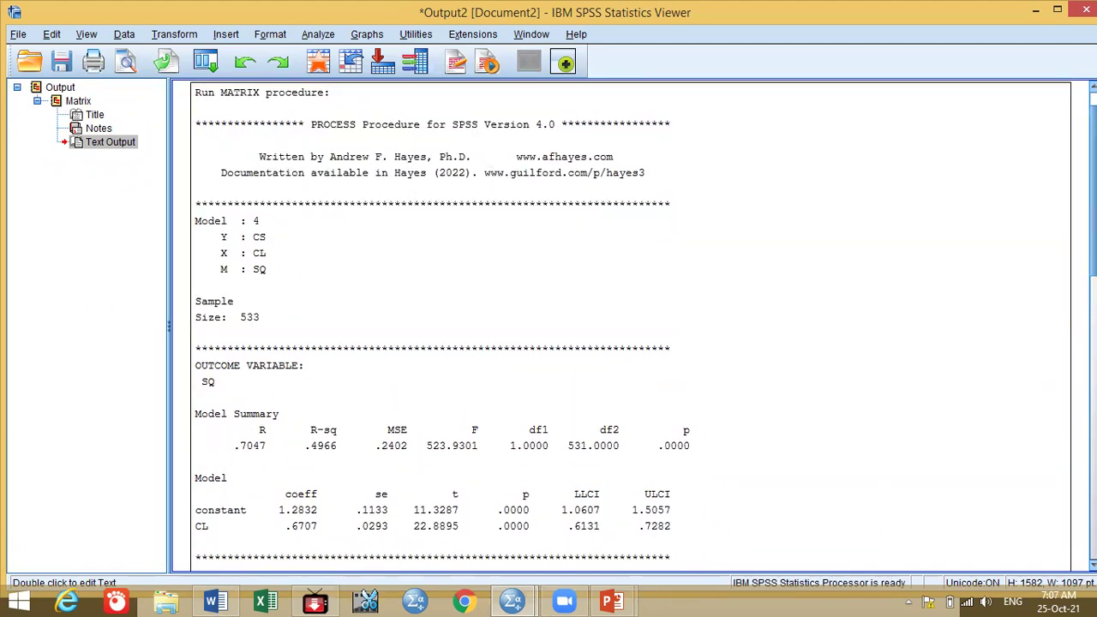
scroll(631, 325, down, 5)
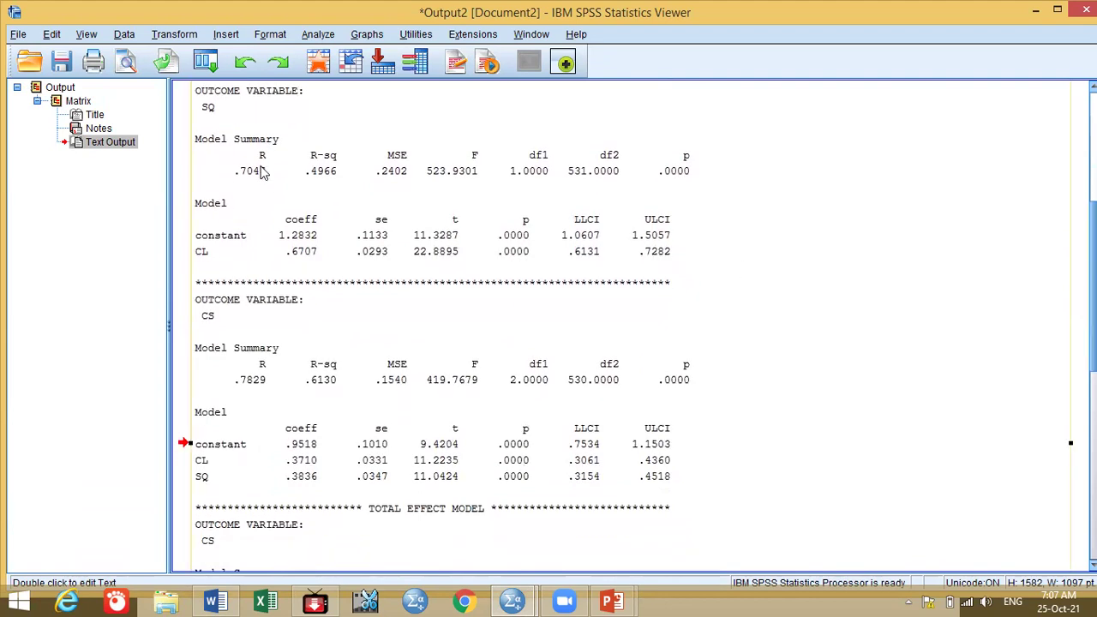
scroll(300, 172, up, 5)
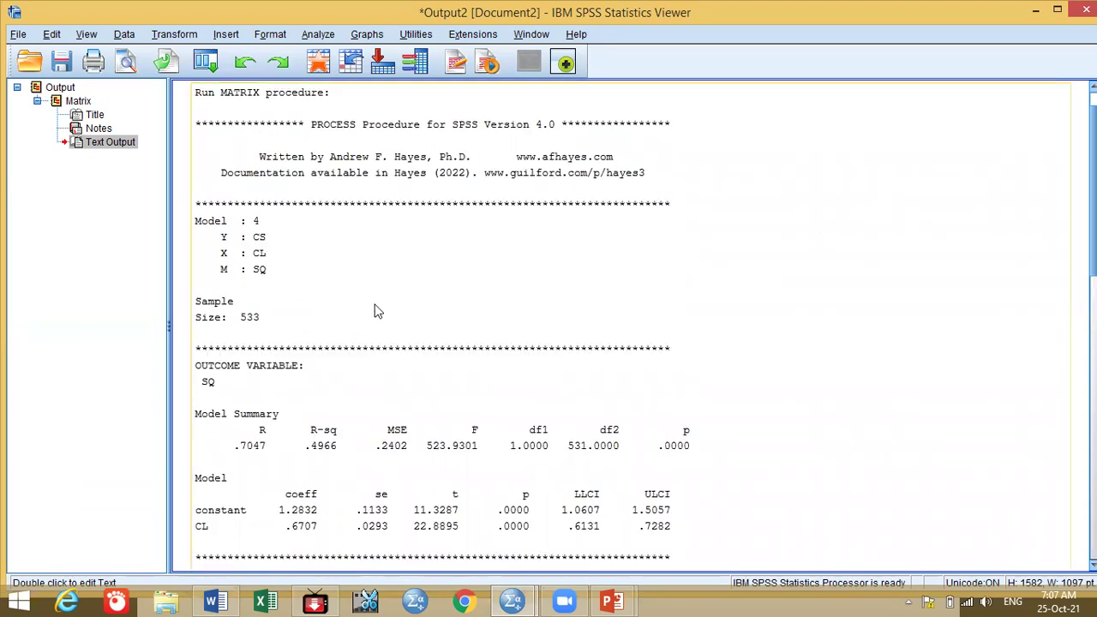
scroll(1042, 241, down, 2)
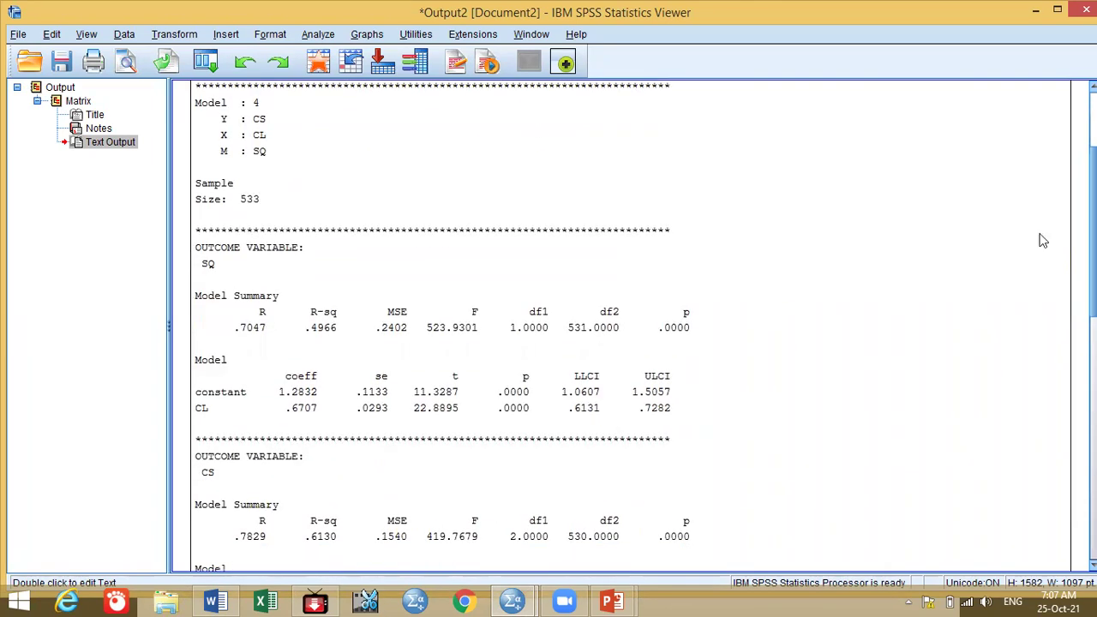
right_click(472, 294)
click(487, 318)
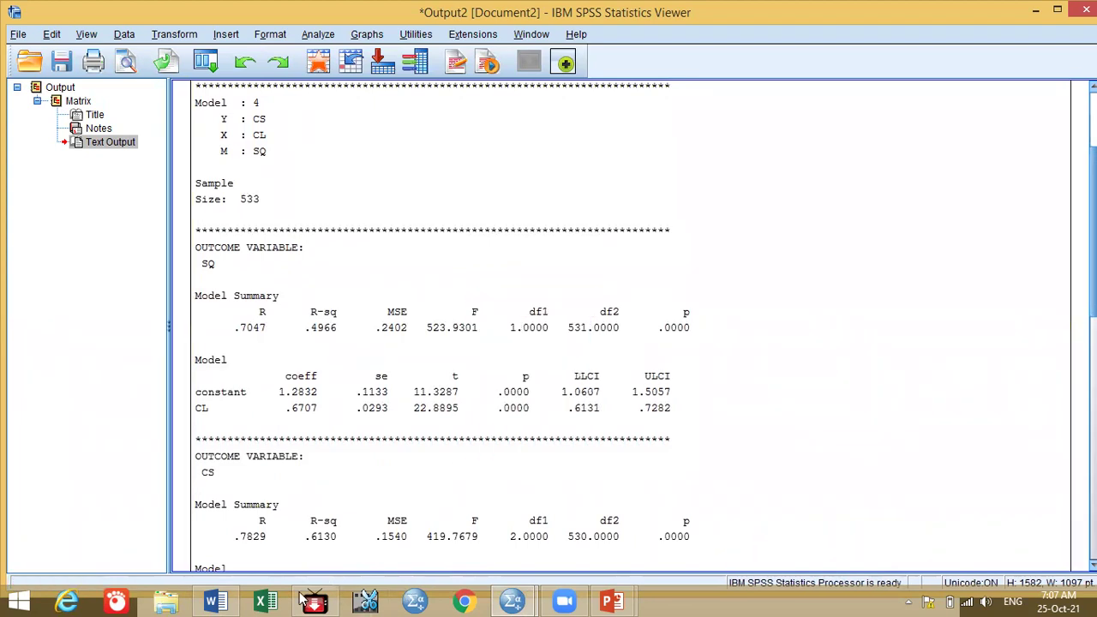
click(219, 602)
Paste the PROCESS output into Document1 and zoom the view to 140%.
key(ctrl+v)
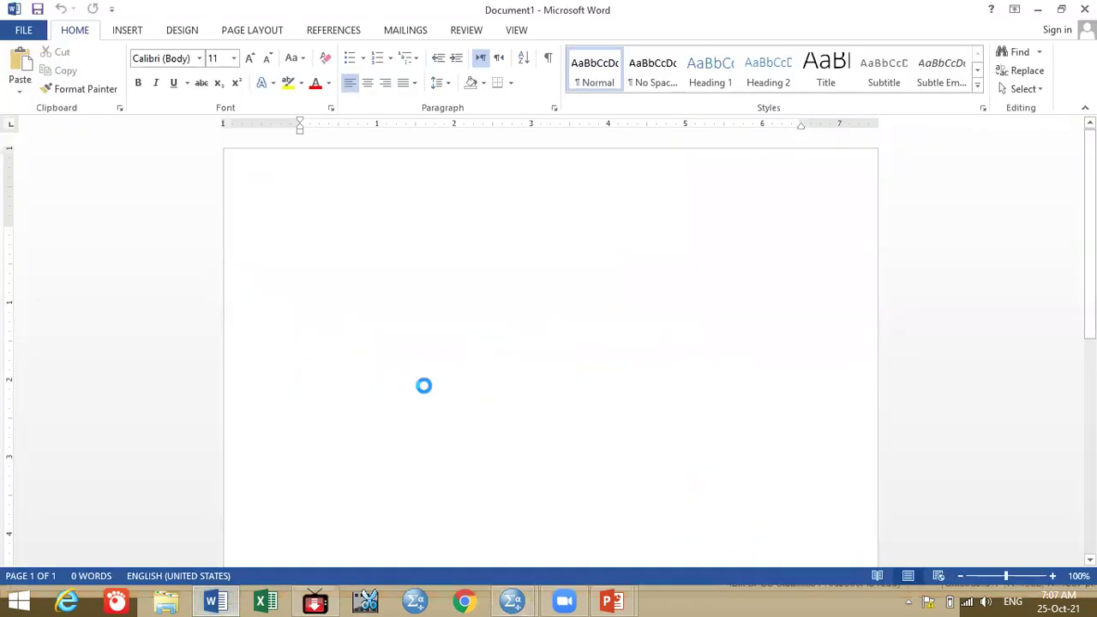
click(1052, 576)
click(1053, 576)
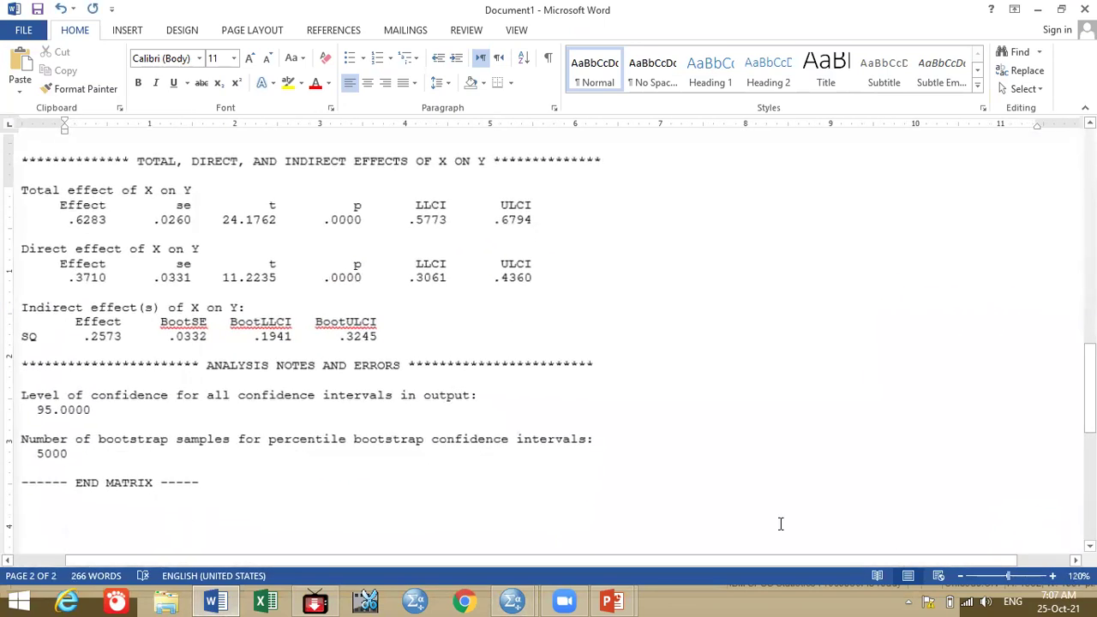
click(349, 267)
key(ctrl+Home)
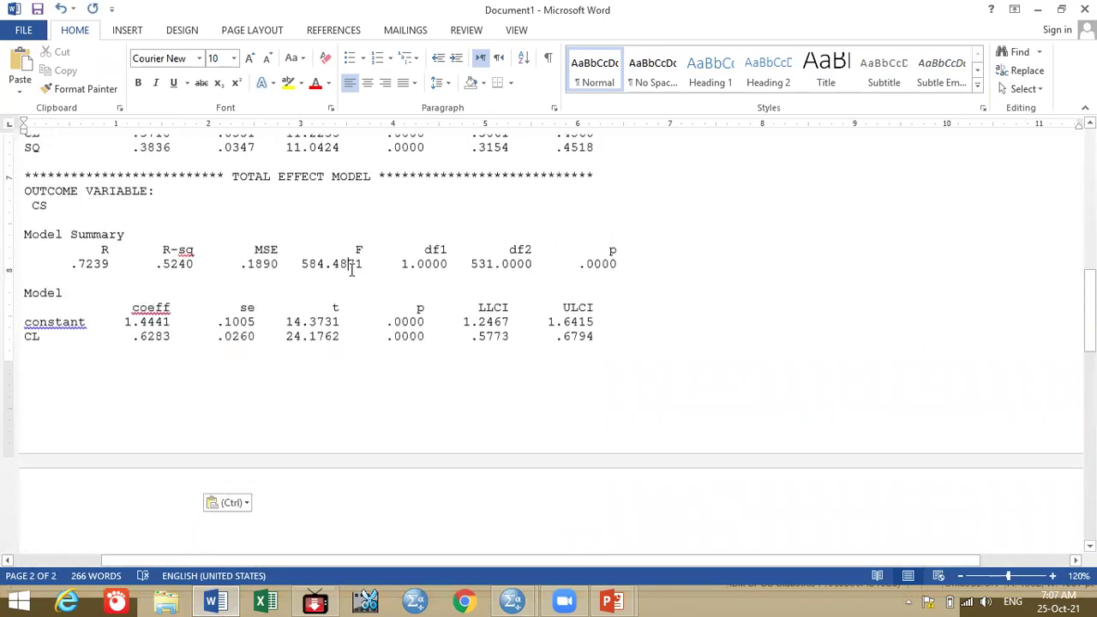
drag(525, 573, 412, 569)
drag(1090, 170, 1090, 216)
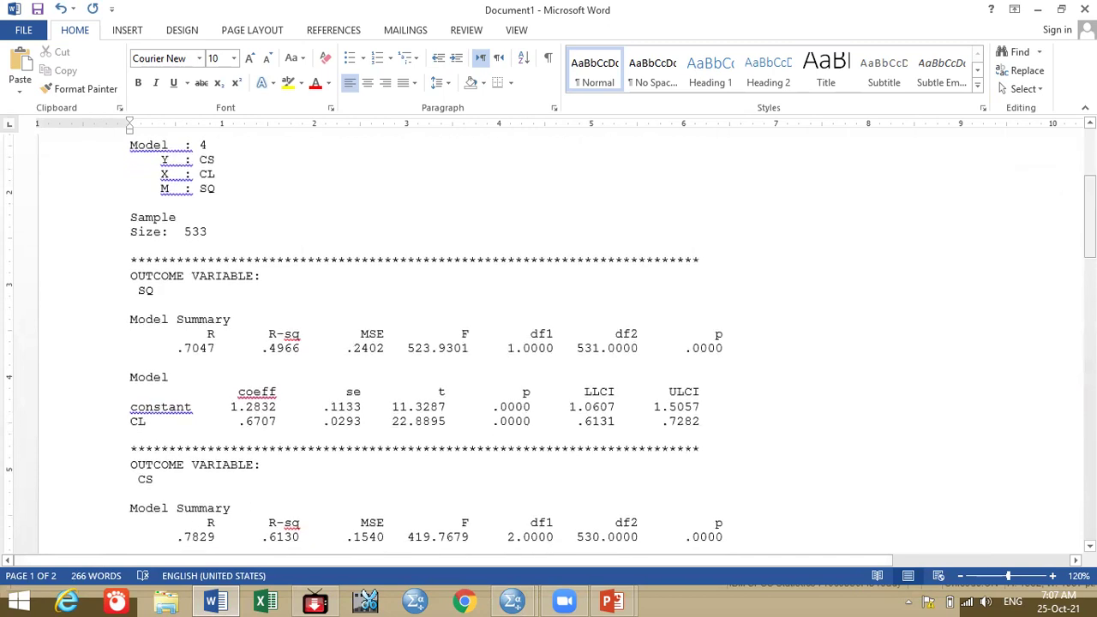
click(1053, 576)
click(1053, 576)
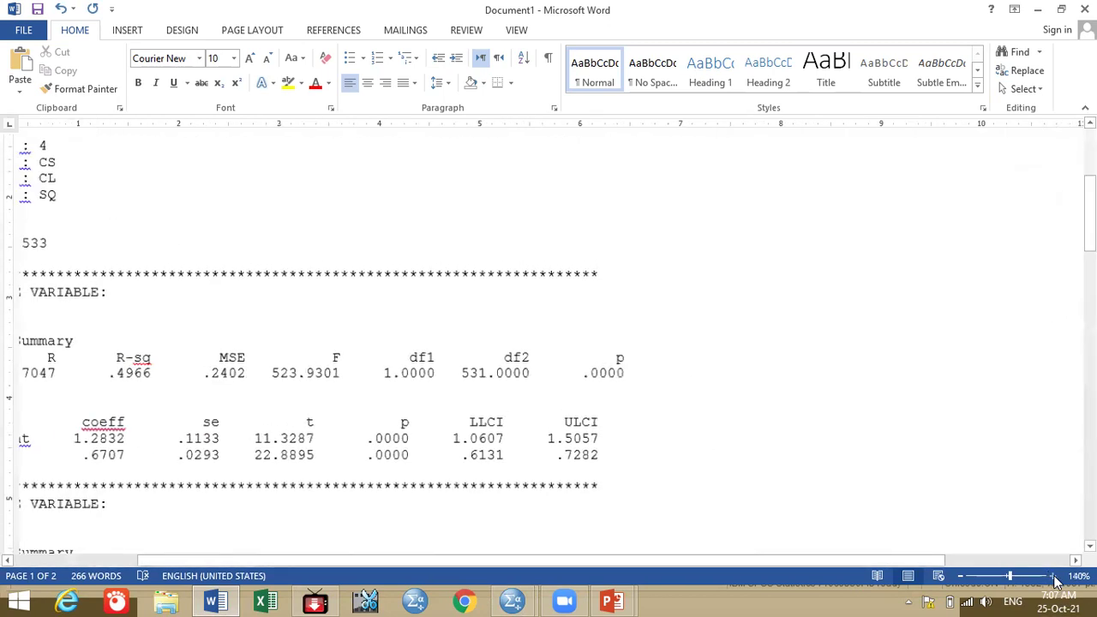
drag(571, 561, 410, 562)
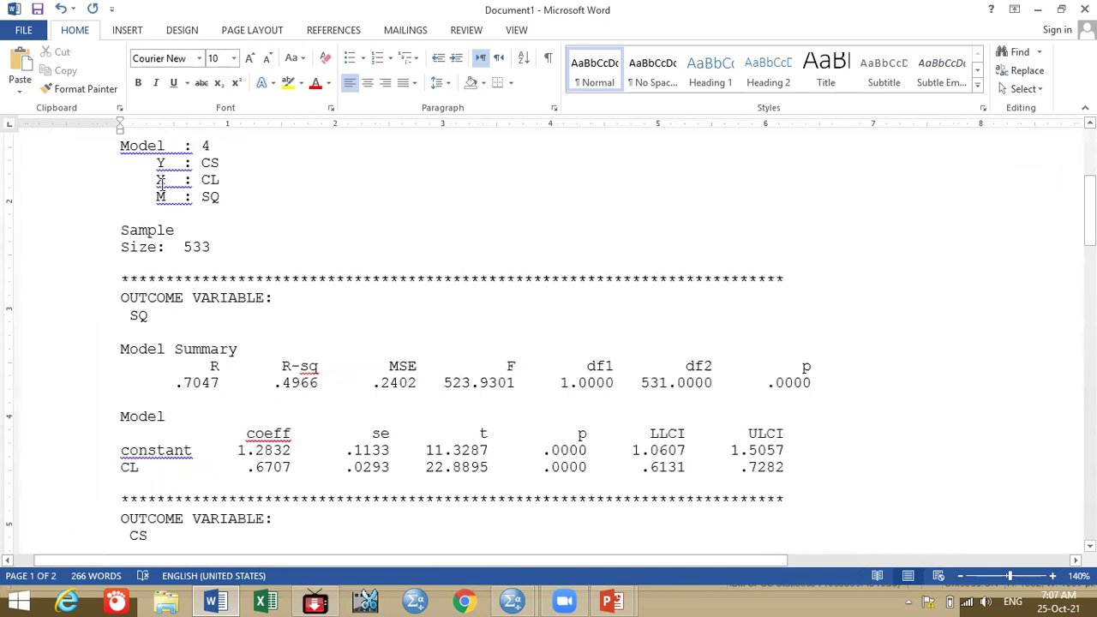
Highlight the SQ model's R-sq value .4966 in yellow.
drag(278, 367, 372, 386)
click(276, 396)
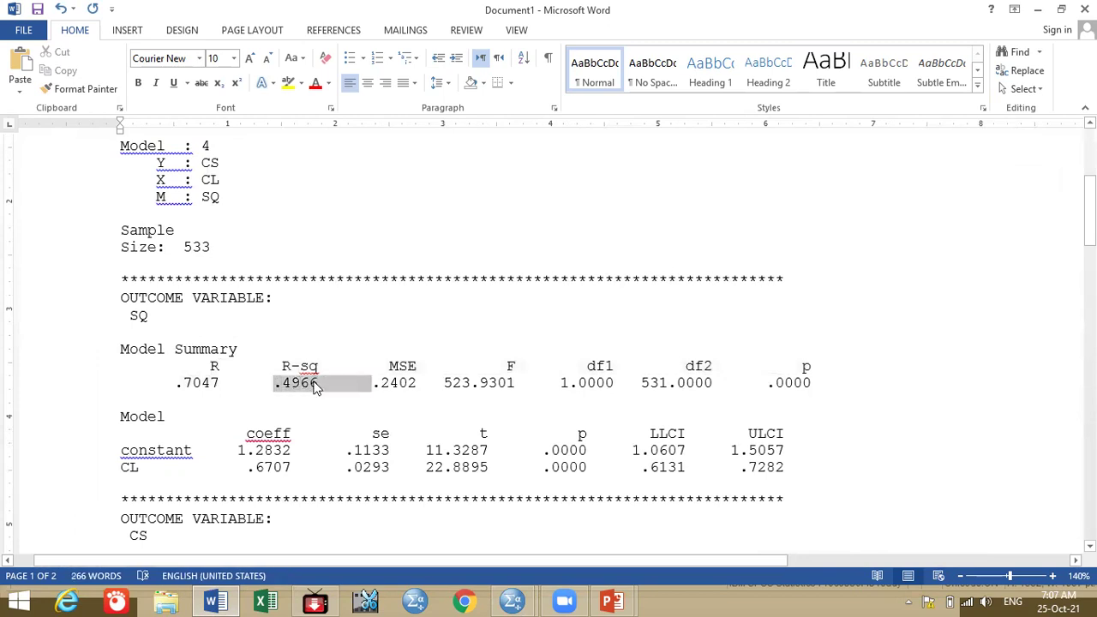
click(289, 84)
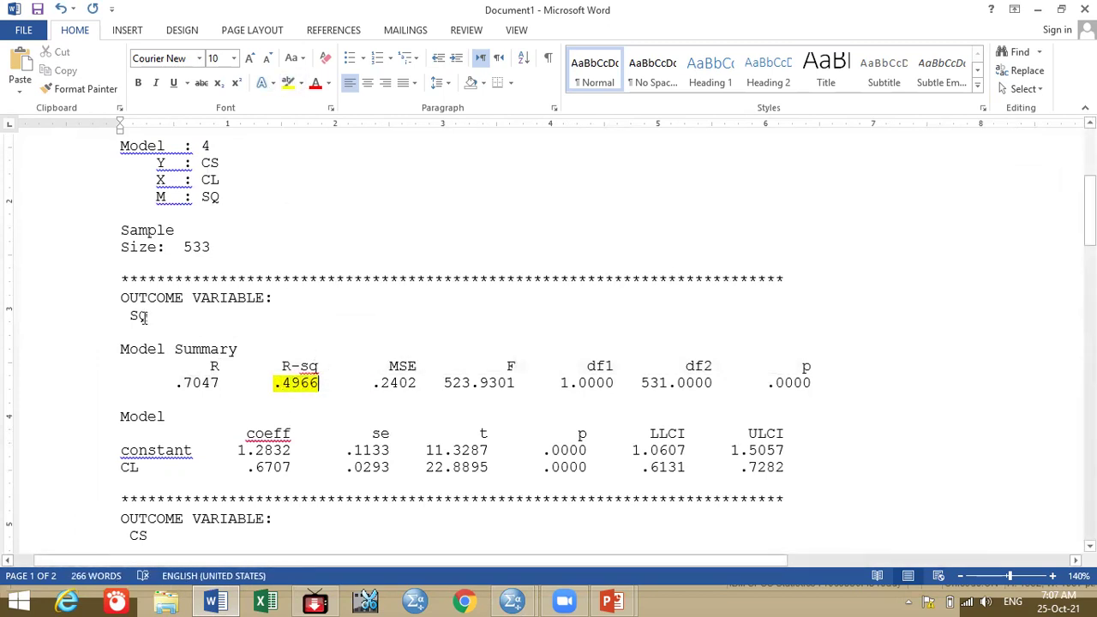
drag(130, 316, 149, 316)
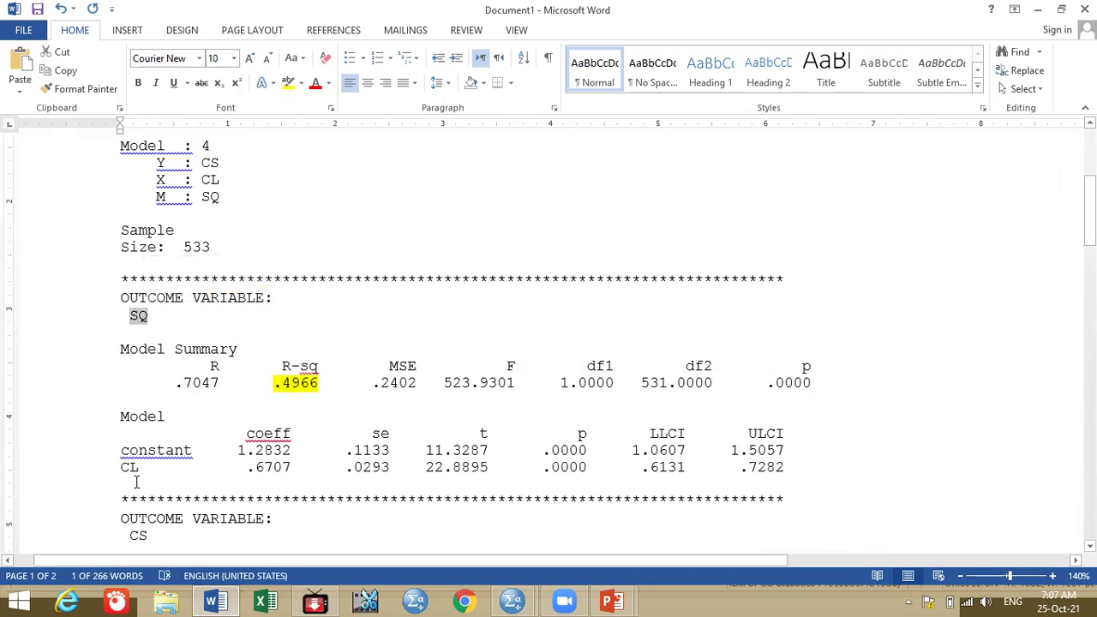
drag(120, 468, 138, 468)
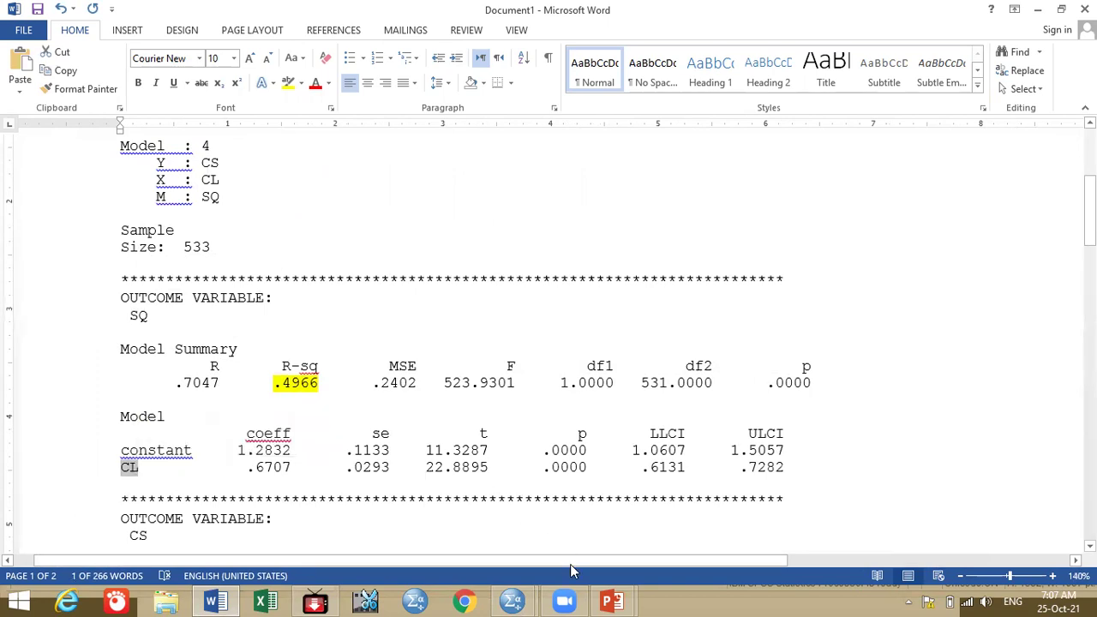
click(601, 600)
Step the PowerPoint slide show back to the Single Mediator Model slide, then return to Word.
click(662, 515)
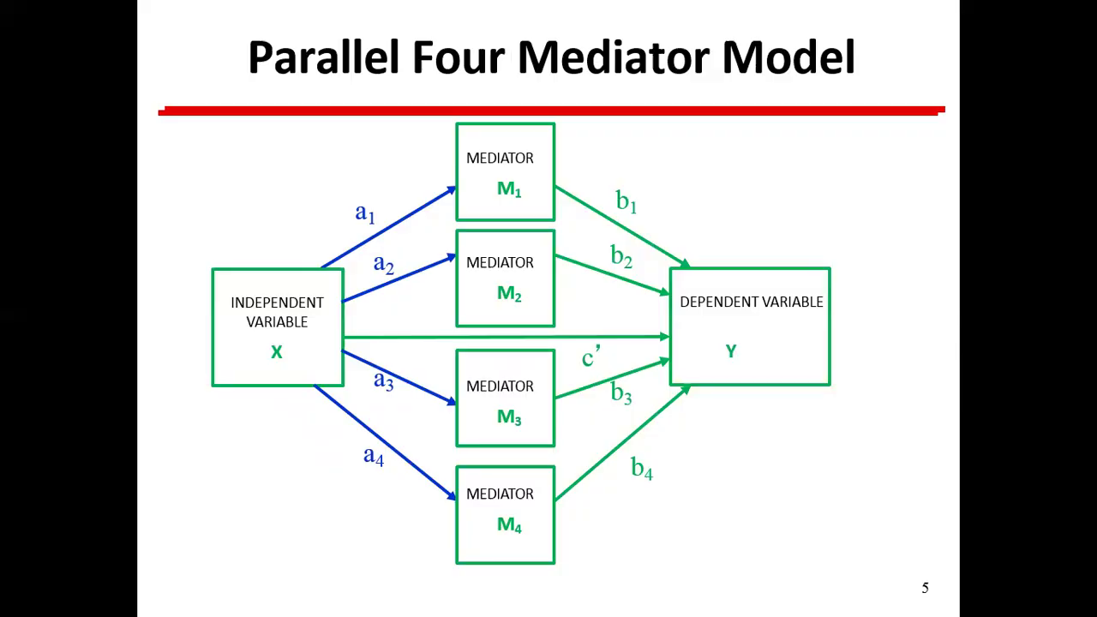
key(Left)
key(Left)
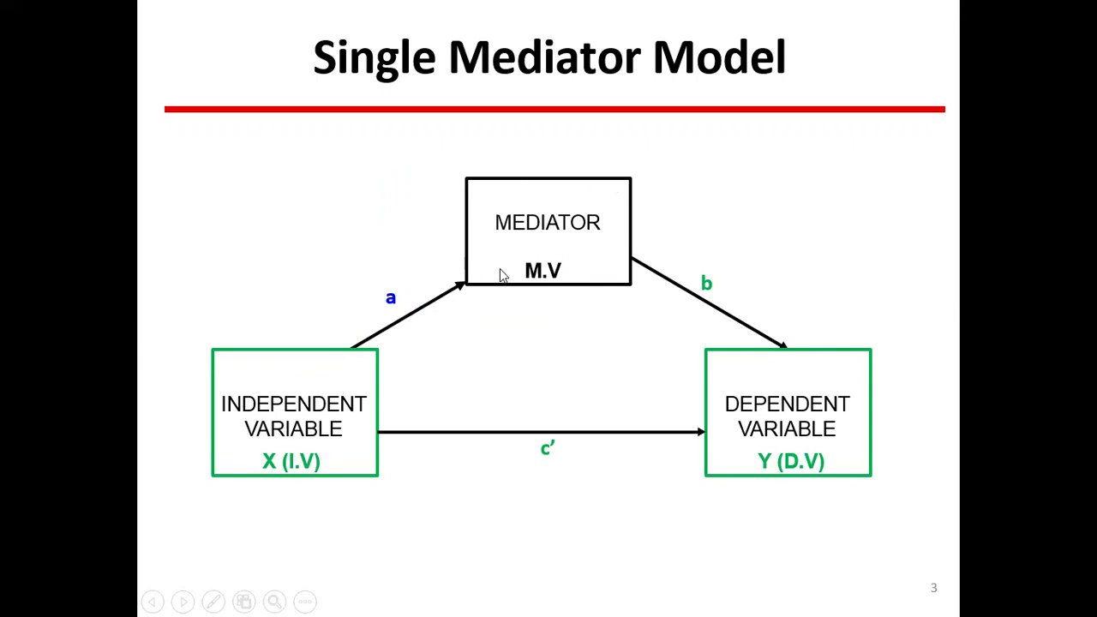
key(alt+Tab)
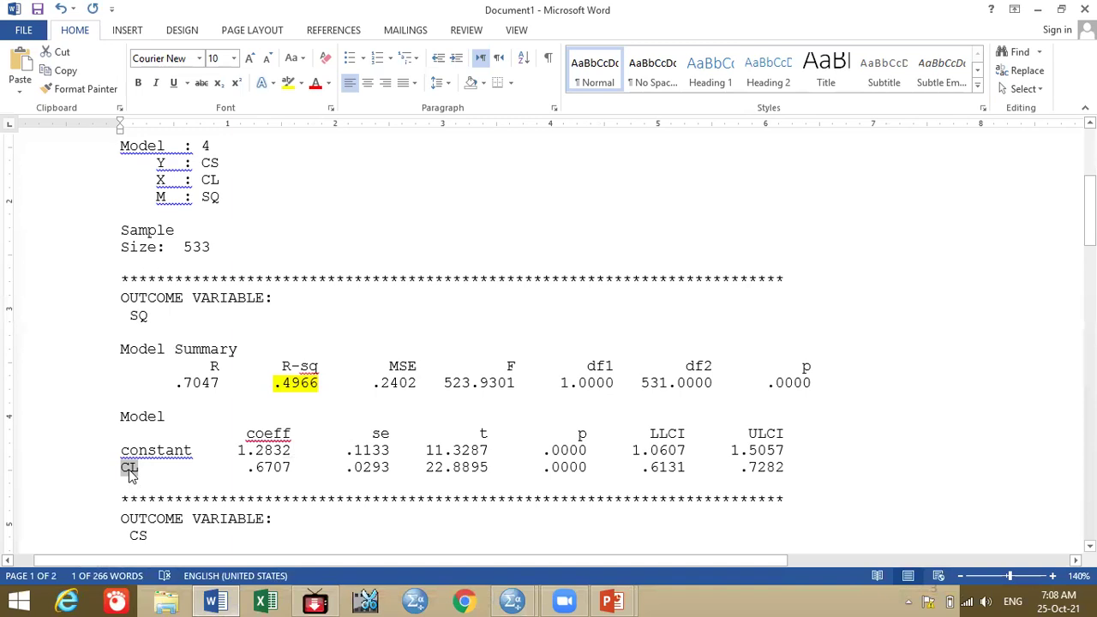
Highlight the p value .0000 in the first Model Summary row in yellow.
drag(822, 383, 774, 383)
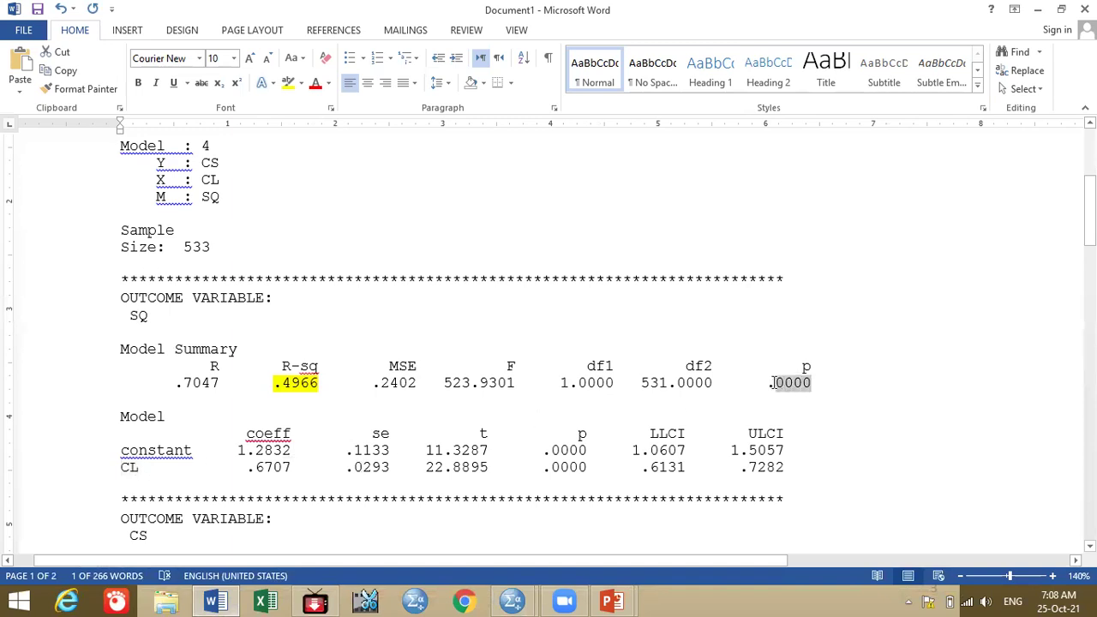
click(288, 82)
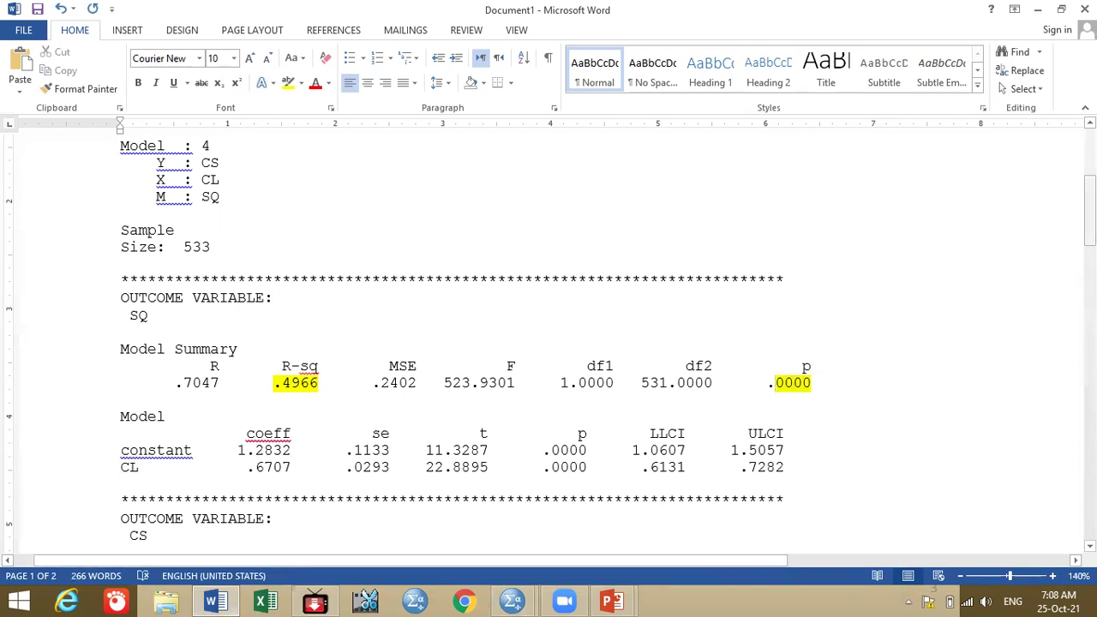
drag(1090, 210, 1090, 270)
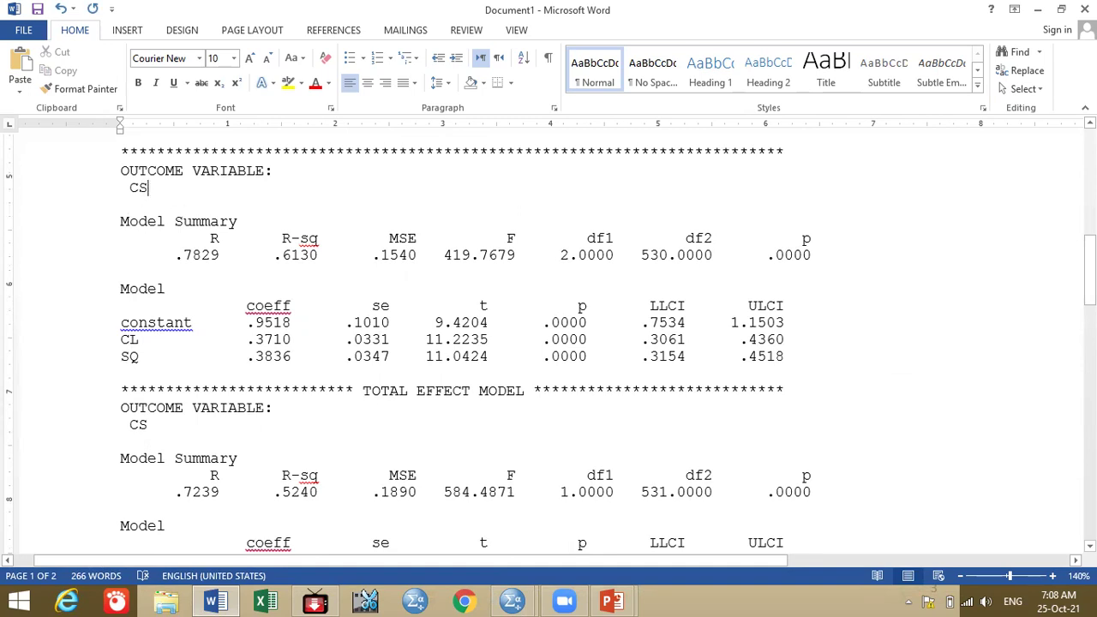
Type (D,V) after CS and highlight the CS model's R-sq .6130 in yellow.
text((D,V))
double_click(276, 257)
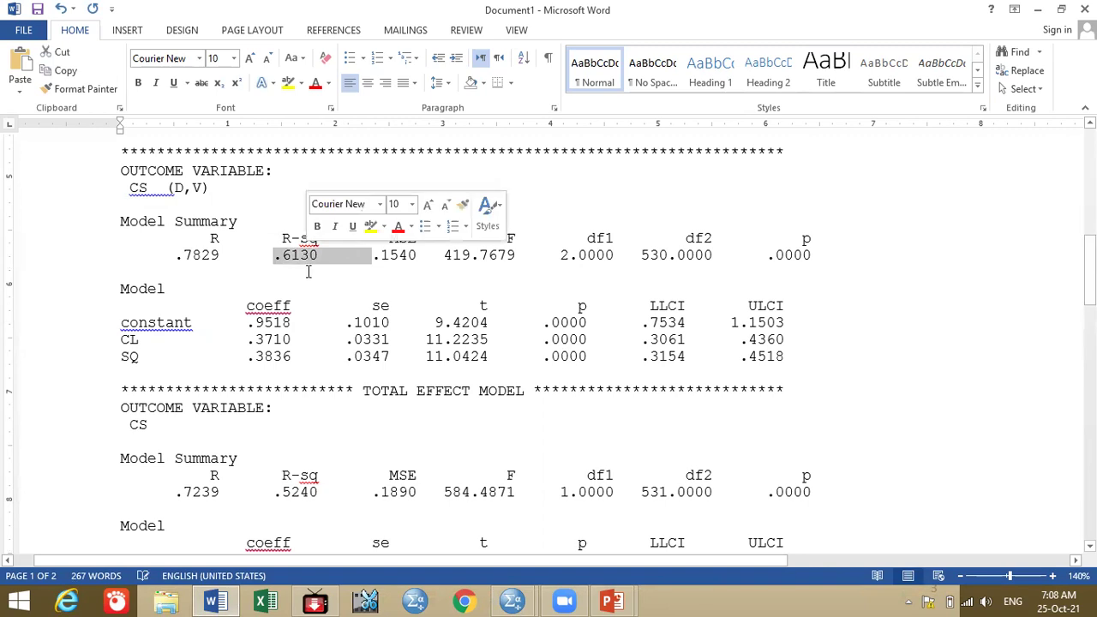
click(288, 84)
click(315, 255)
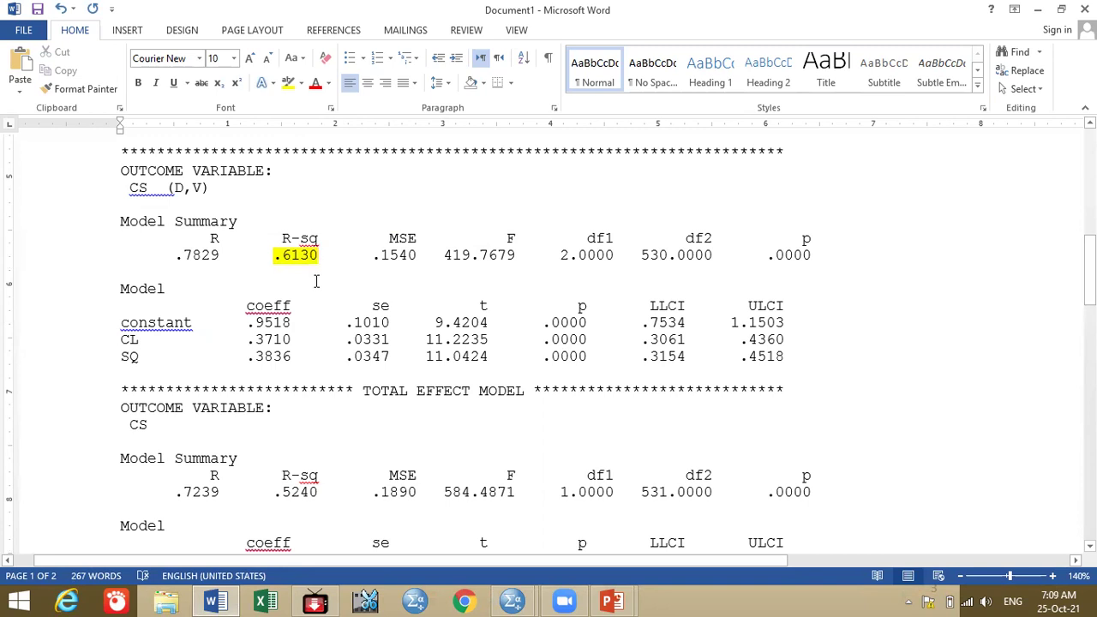
drag(1090, 272, 1090, 222)
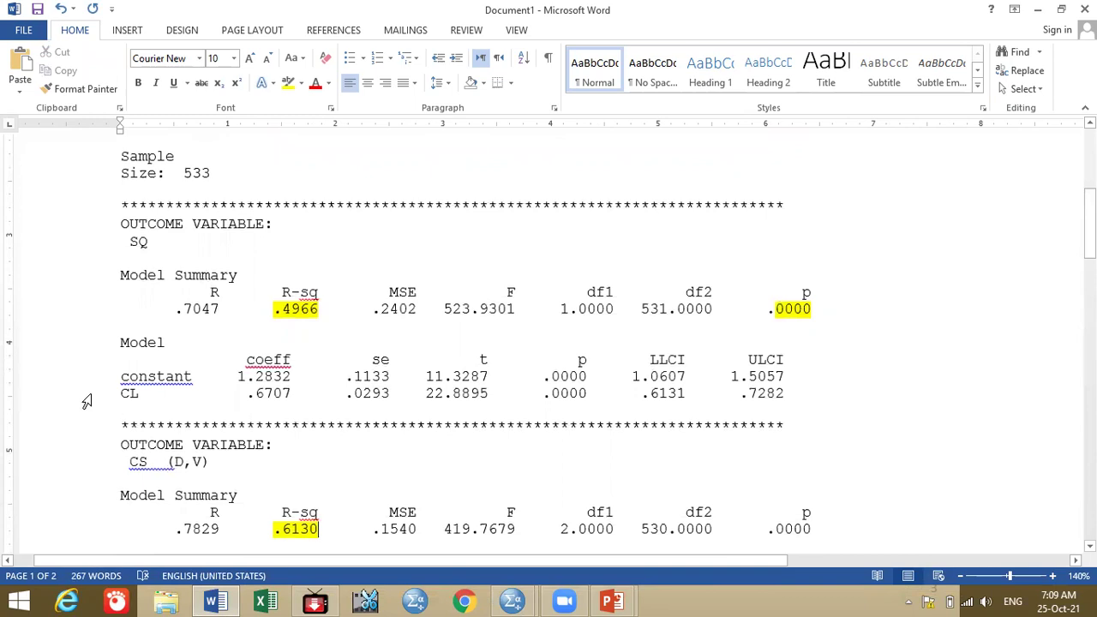
Highlight CL in the SQ model's coefficient table in yellow.
drag(120, 394, 139, 396)
click(288, 82)
drag(129, 241, 147, 240)
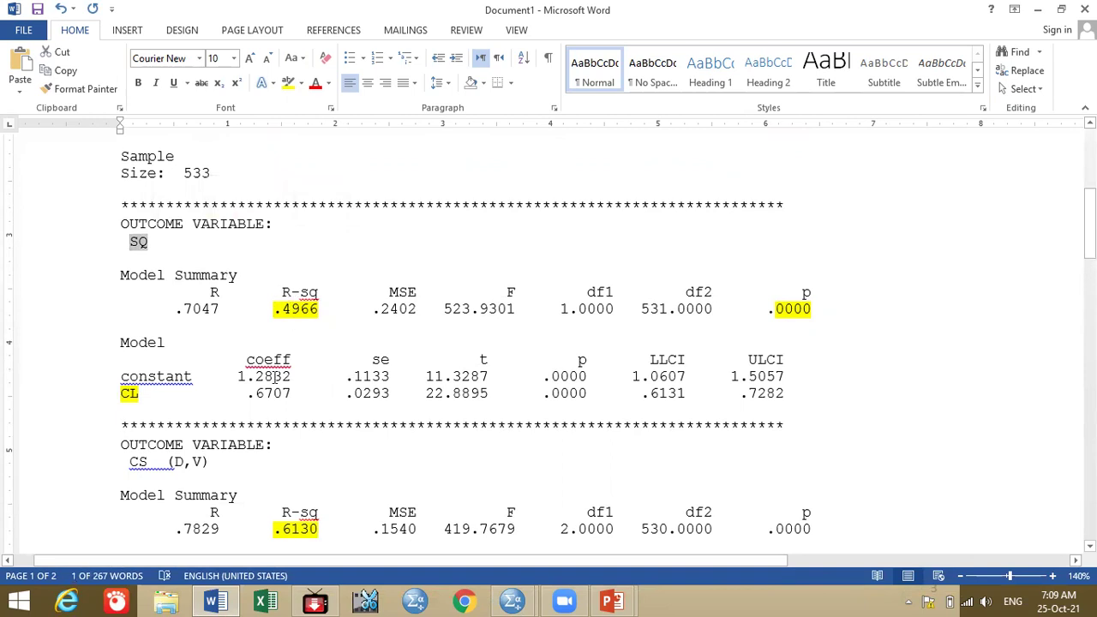
drag(1090, 219, 1046, 263)
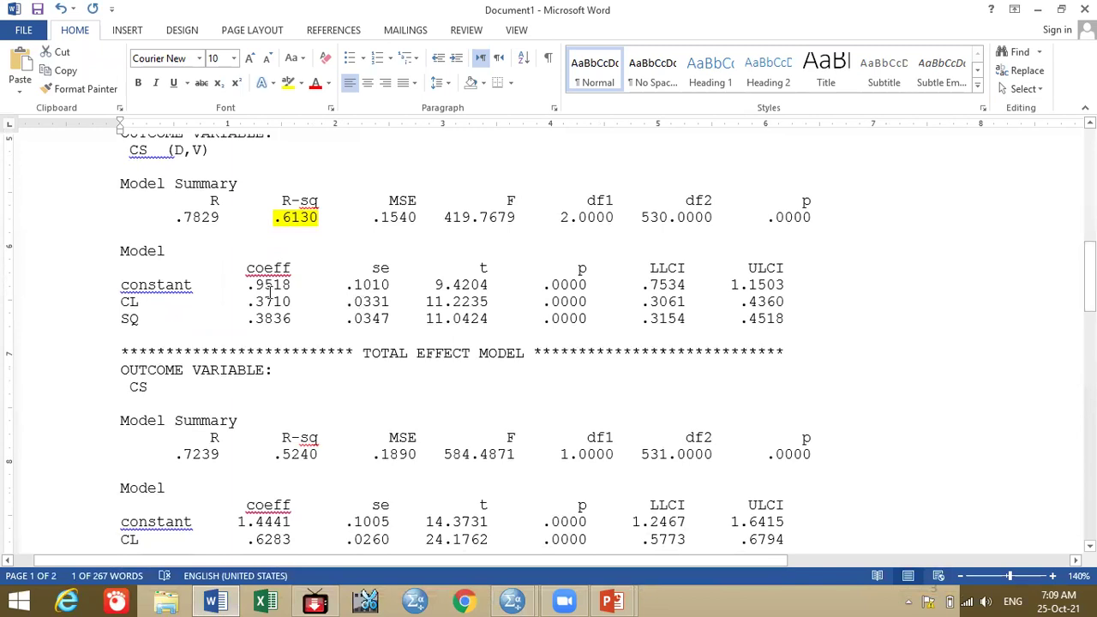
click(150, 303)
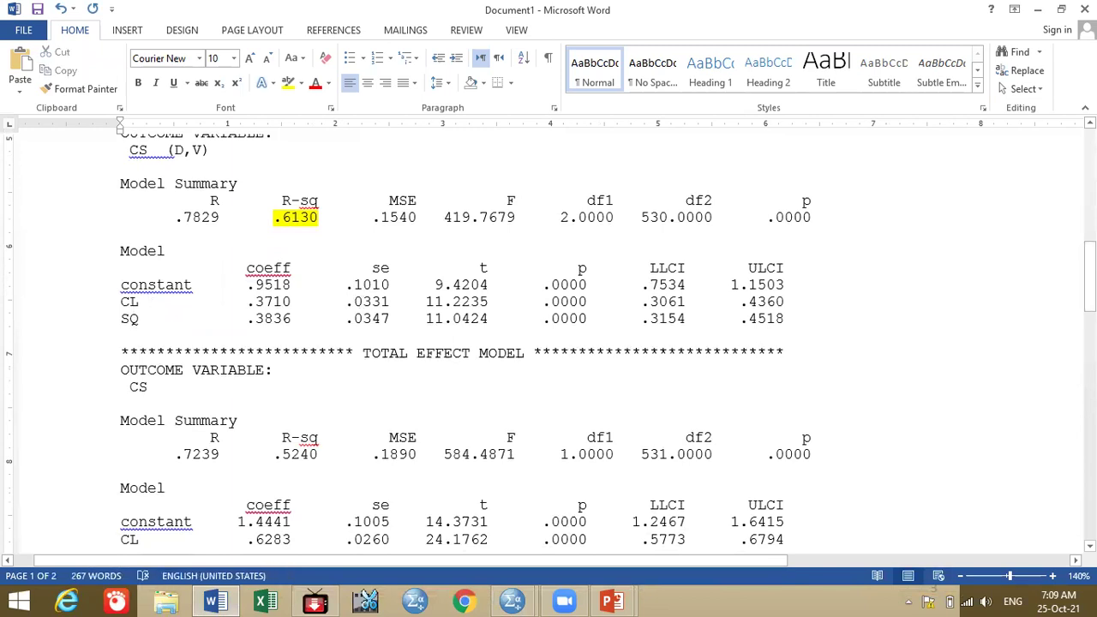
click(156, 319)
Highlight the CS model's CL and SQ row p-values in yellow.
click(588, 302)
double_click(557, 302)
click(289, 83)
click(588, 318)
drag(588, 318, 545, 318)
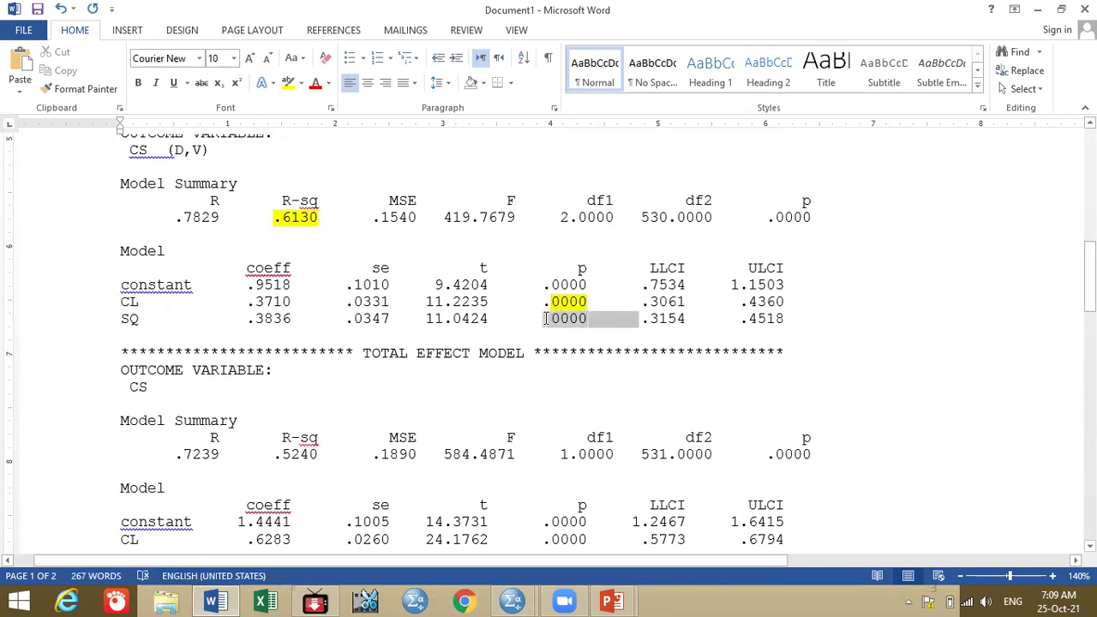
click(288, 83)
key(Left)
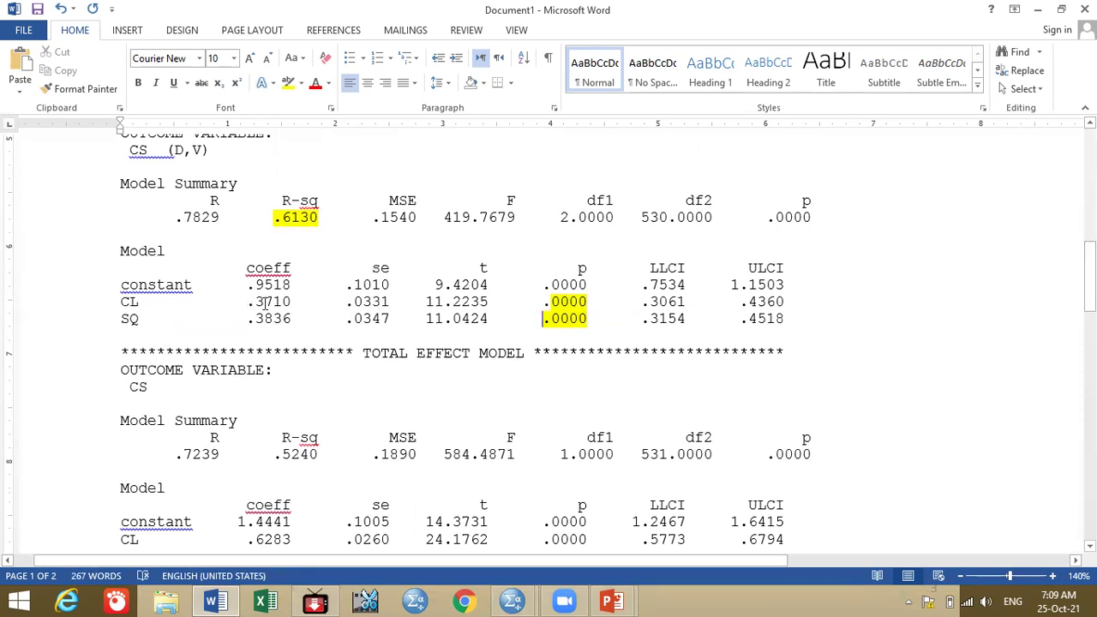
Highlight the CL coefficient .3710 and the SQ coefficient .3836 in yellow.
drag(292, 302, 250, 295)
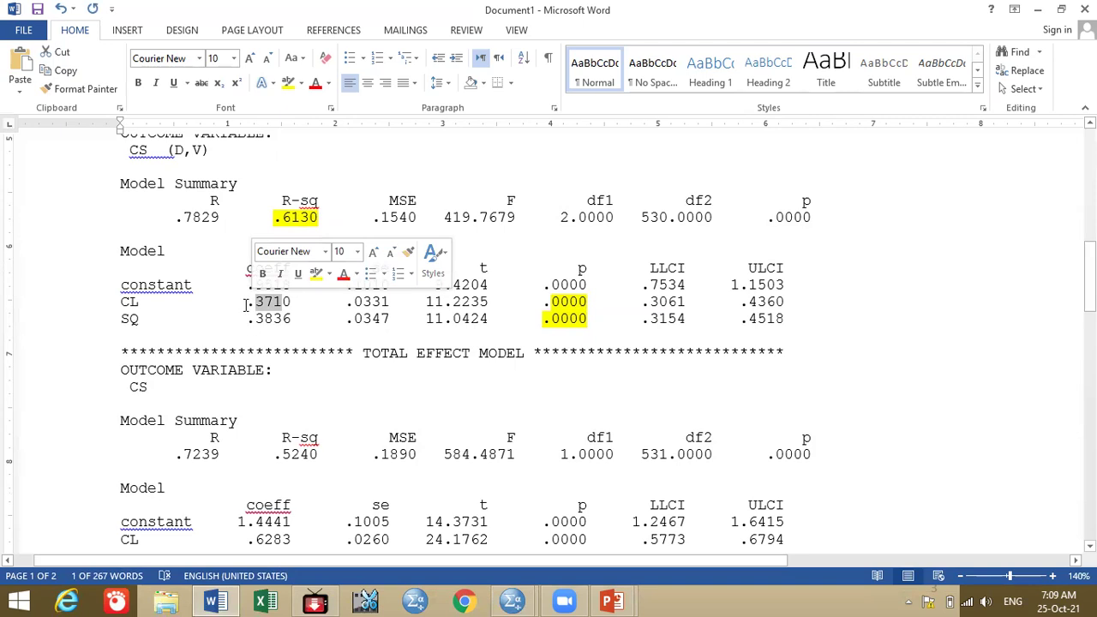
drag(294, 303, 252, 301)
click(288, 82)
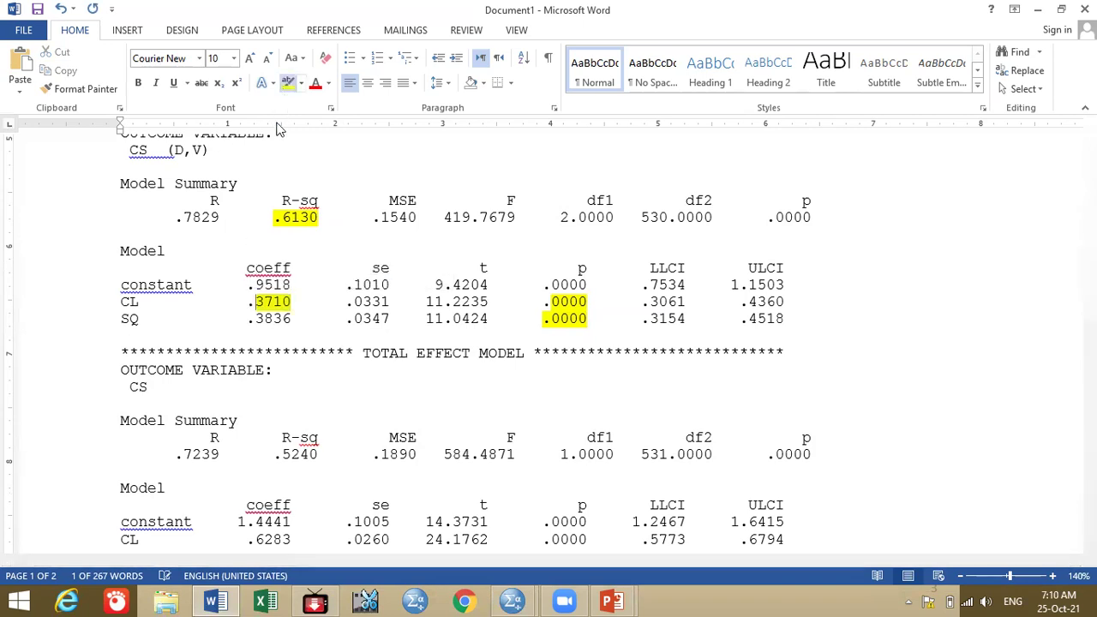
drag(288, 320, 124, 318)
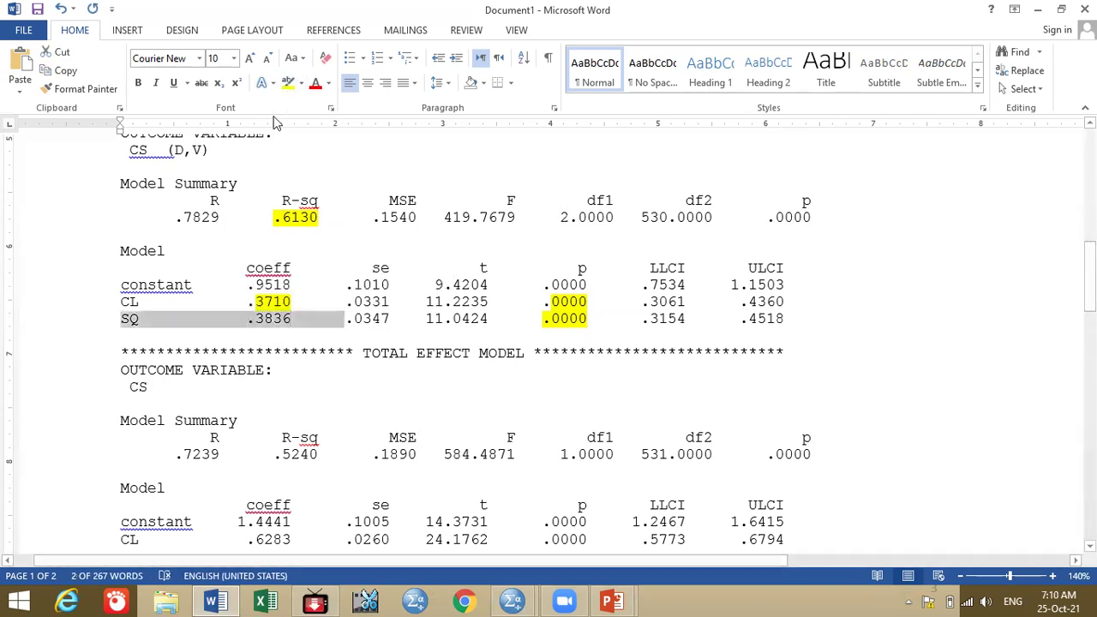
click(292, 319)
drag(248, 319, 344, 319)
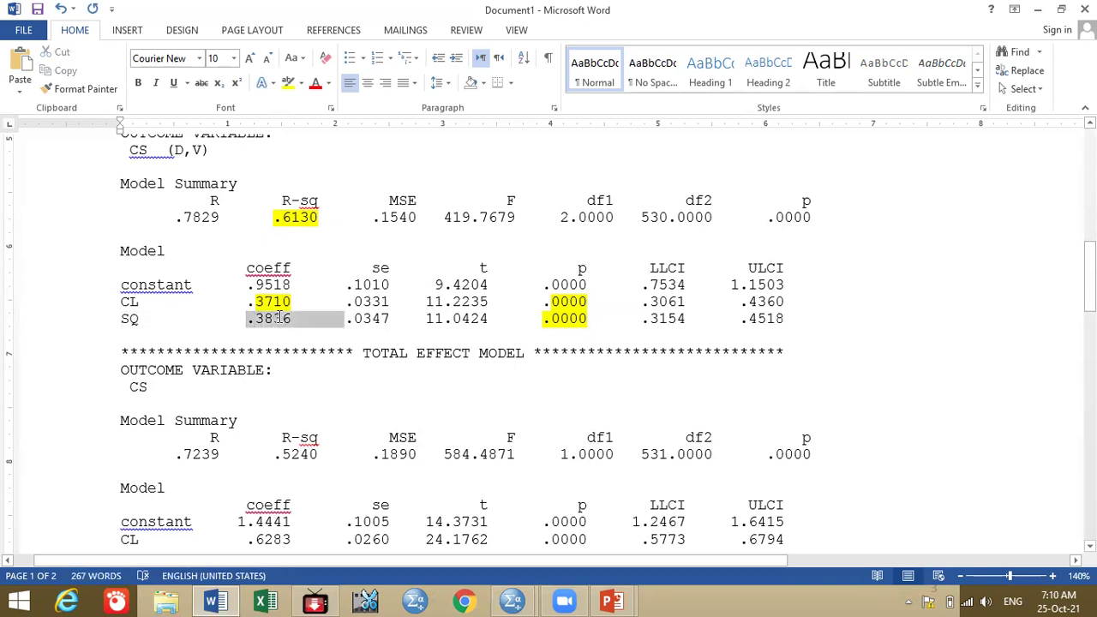
click(289, 84)
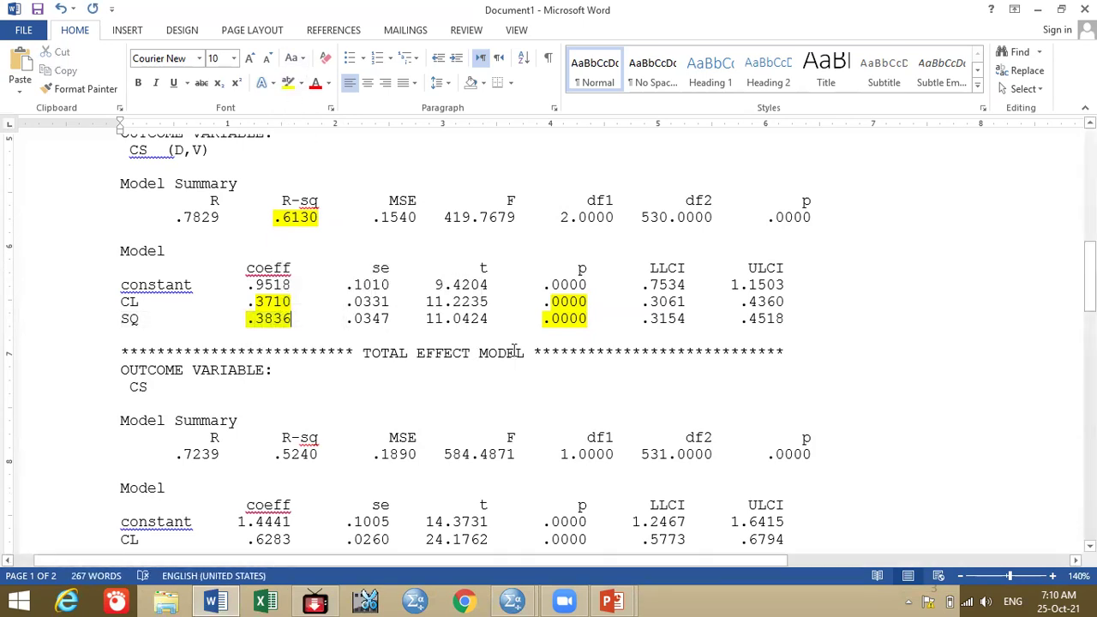
drag(1089, 276, 1089, 310)
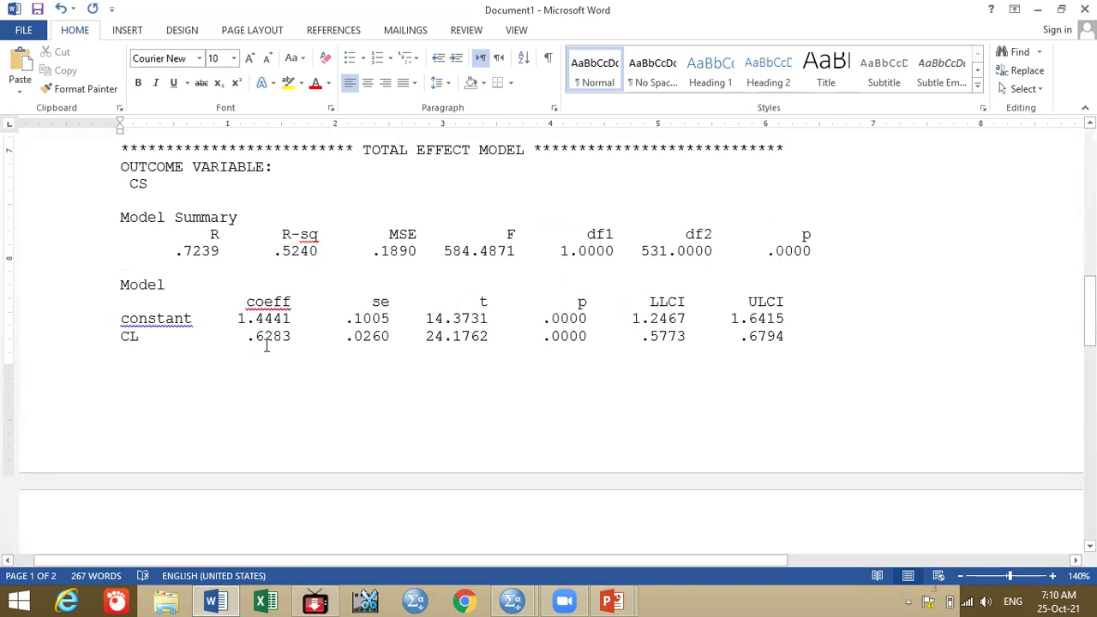
Highlight the total model's CL coefficient .6283, its p-value .0000 and R-sq .5240 in yellow.
drag(292, 336, 251, 341)
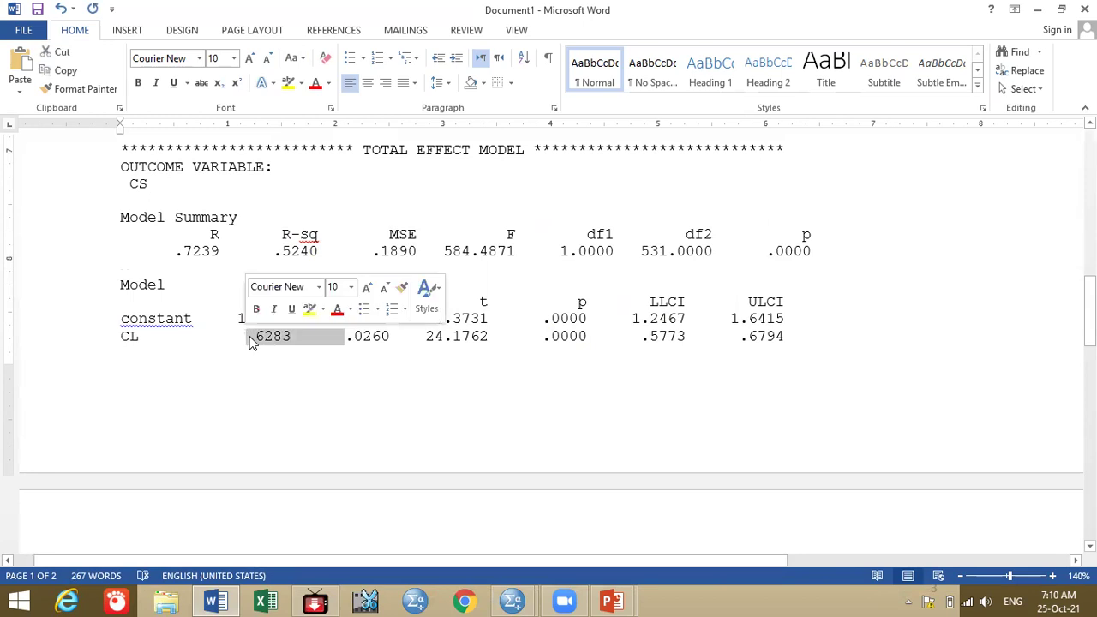
click(288, 83)
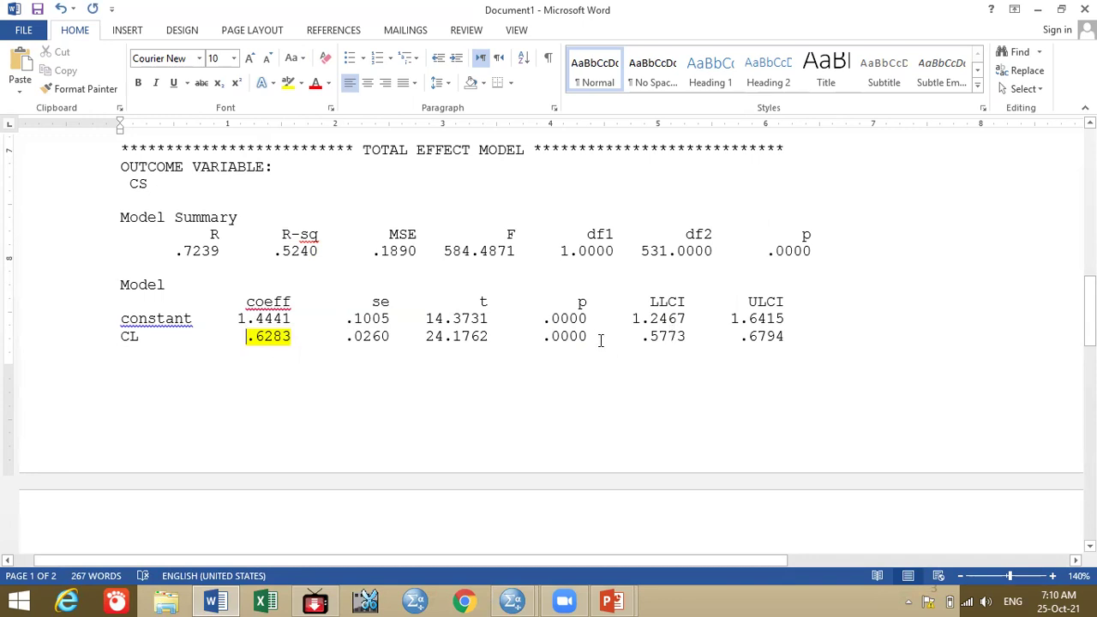
drag(589, 338, 544, 339)
click(288, 82)
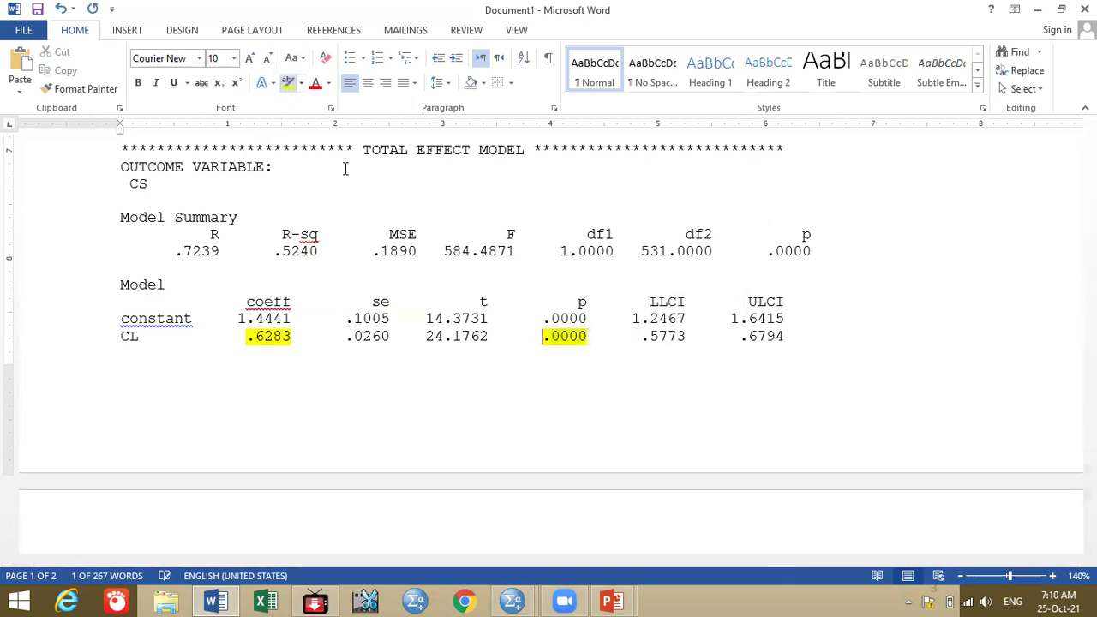
drag(274, 250, 372, 251)
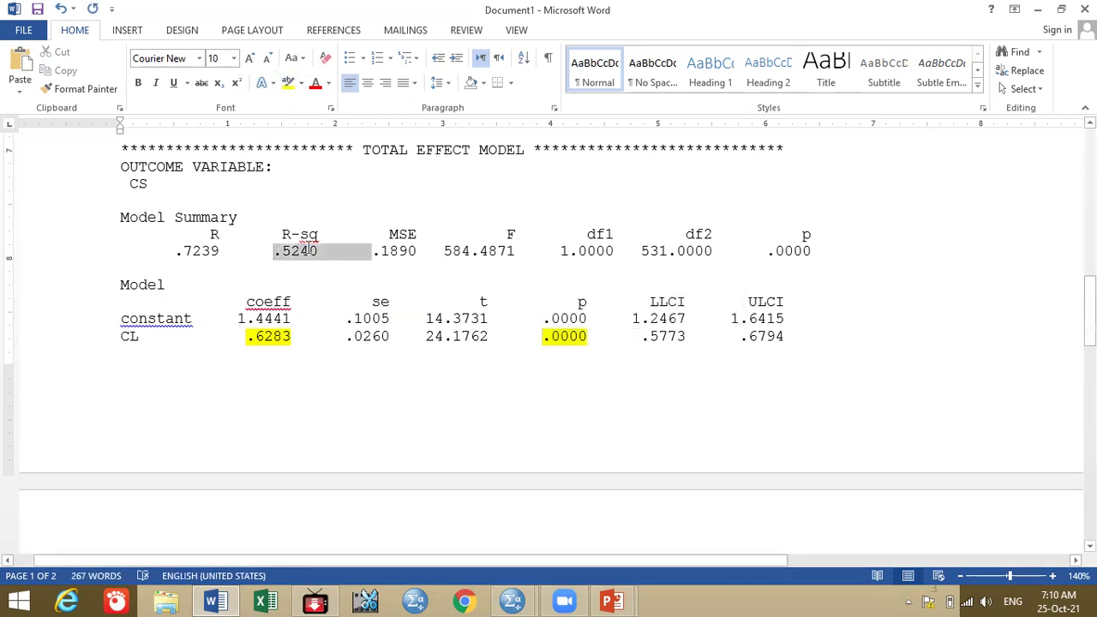
click(288, 83)
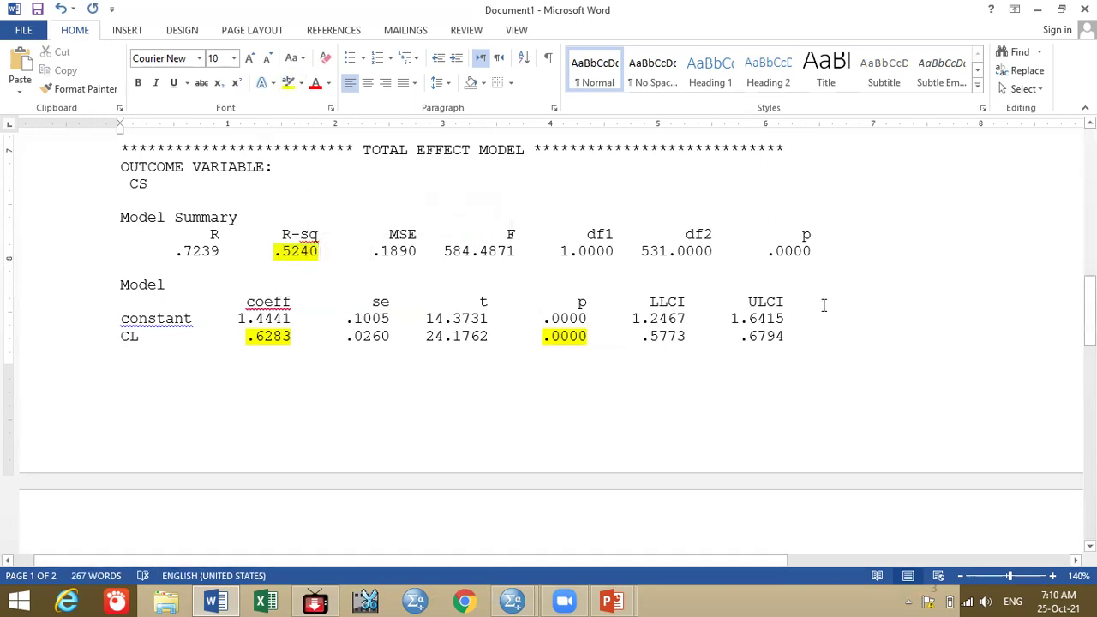
drag(1090, 310, 1090, 388)
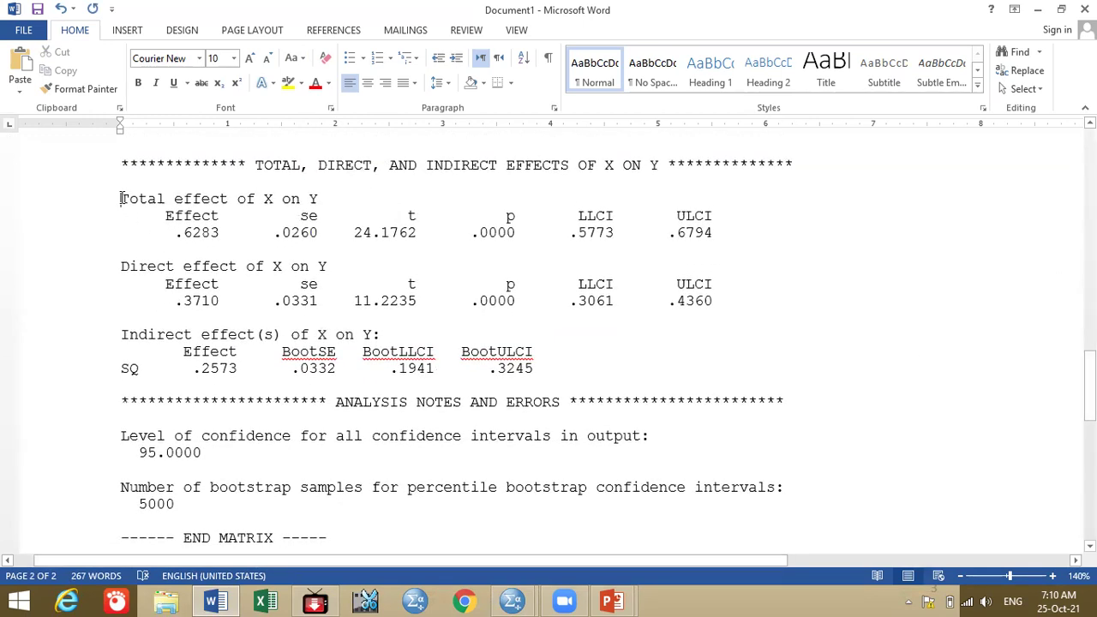
Apply yellow highlighting to the 'Total effect', 'Direct effect' and 'Indirect effect' headings.
drag(121, 199, 228, 200)
click(288, 83)
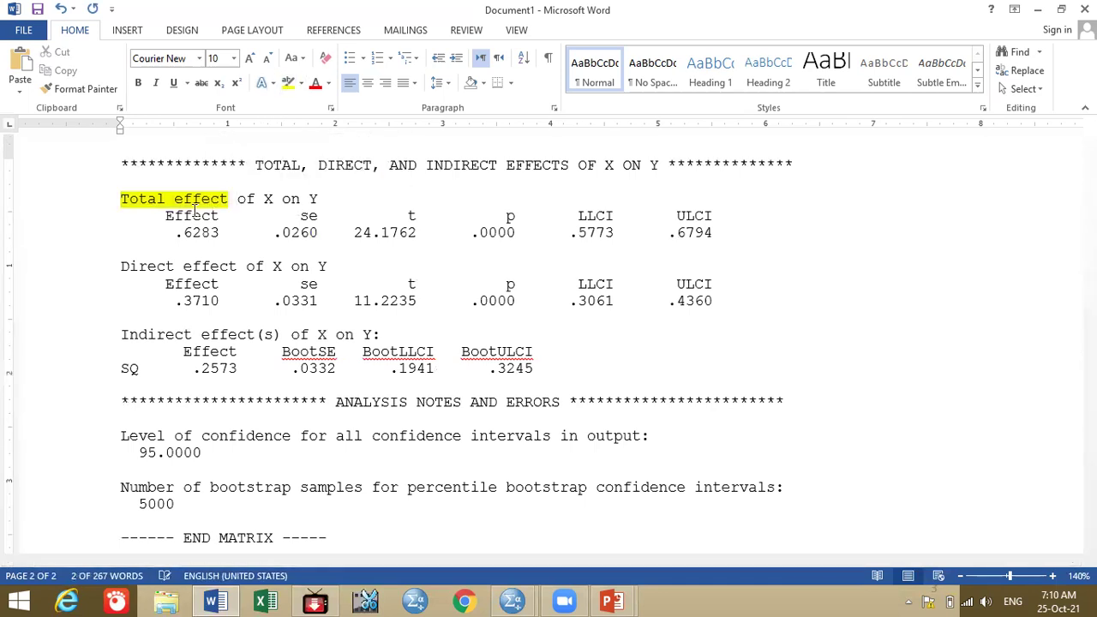
drag(121, 266, 246, 267)
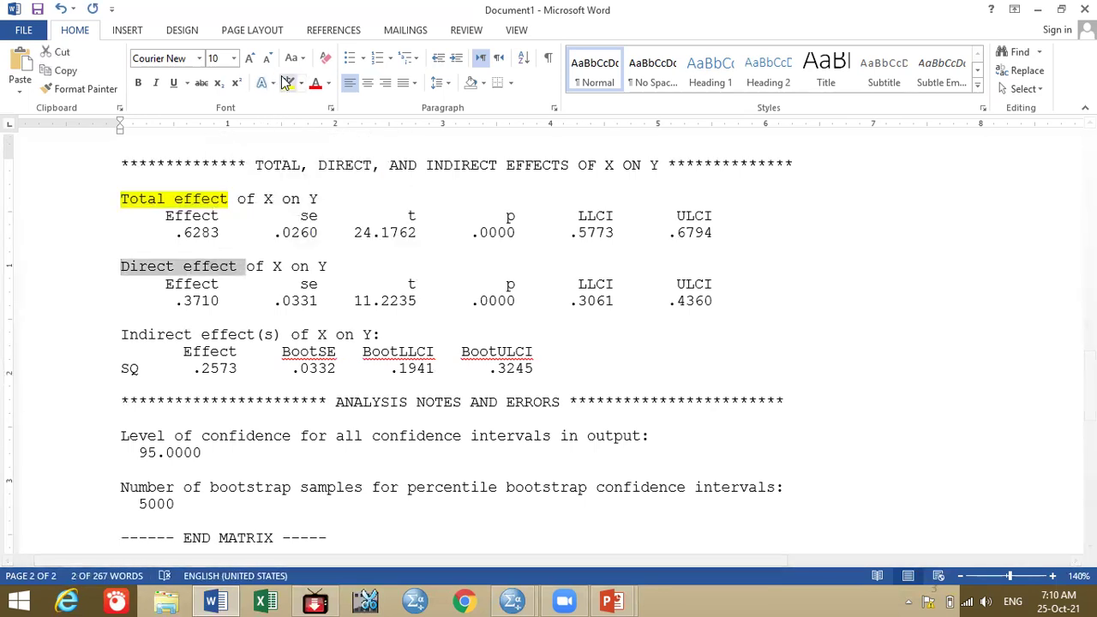
click(287, 82)
click(122, 334)
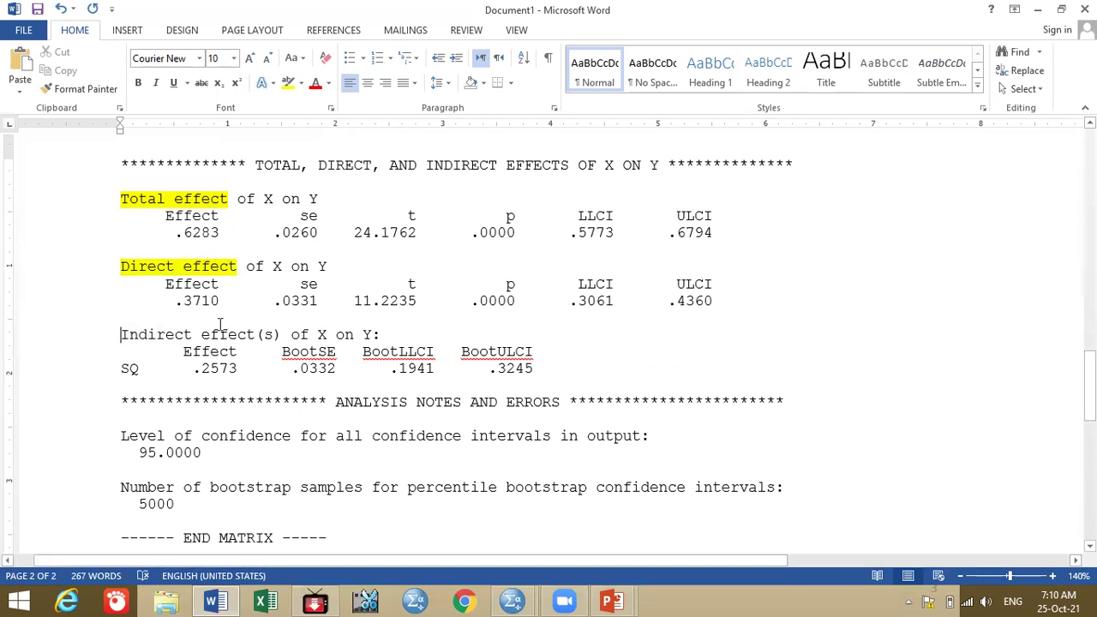
shift+click(254, 335)
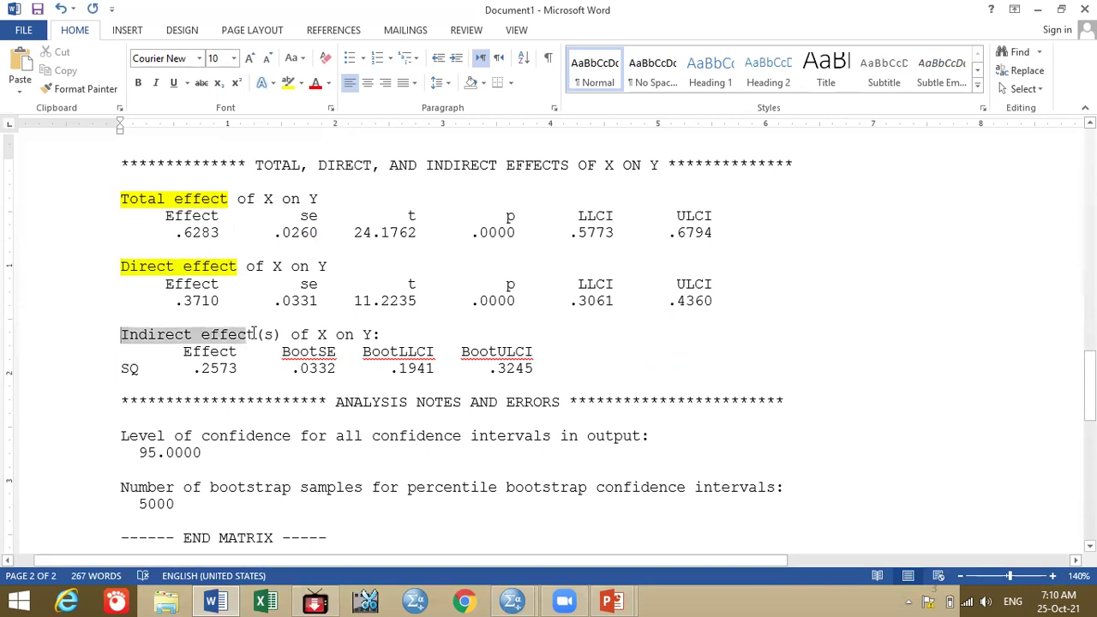
click(289, 83)
drag(174, 233, 224, 233)
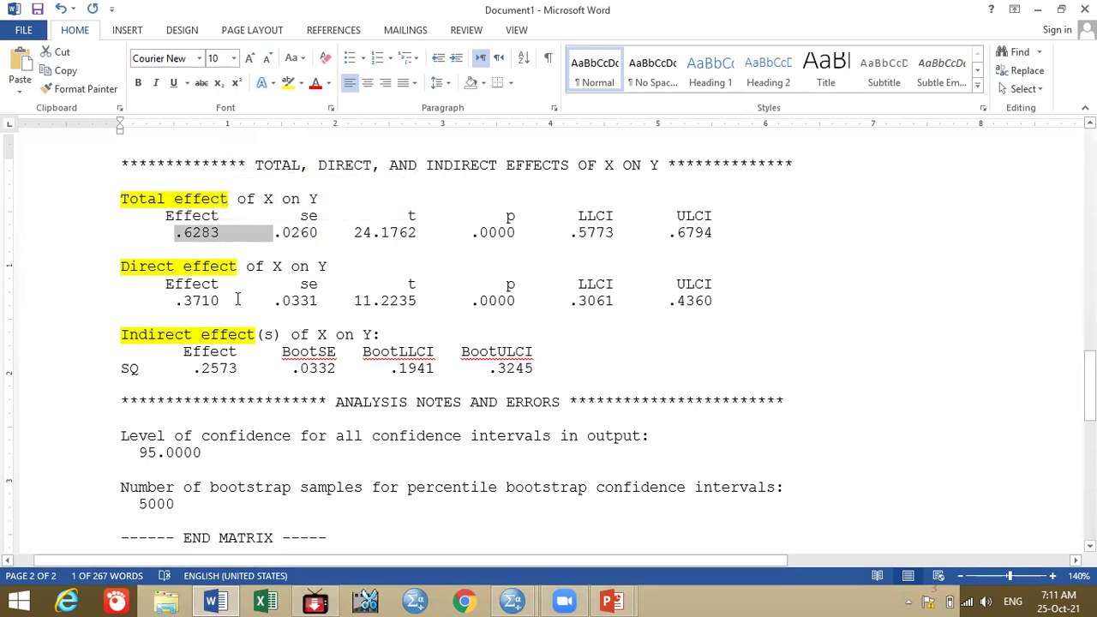
Highlight the direct and total effect p-values .0000 in yellow.
drag(273, 266, 328, 267)
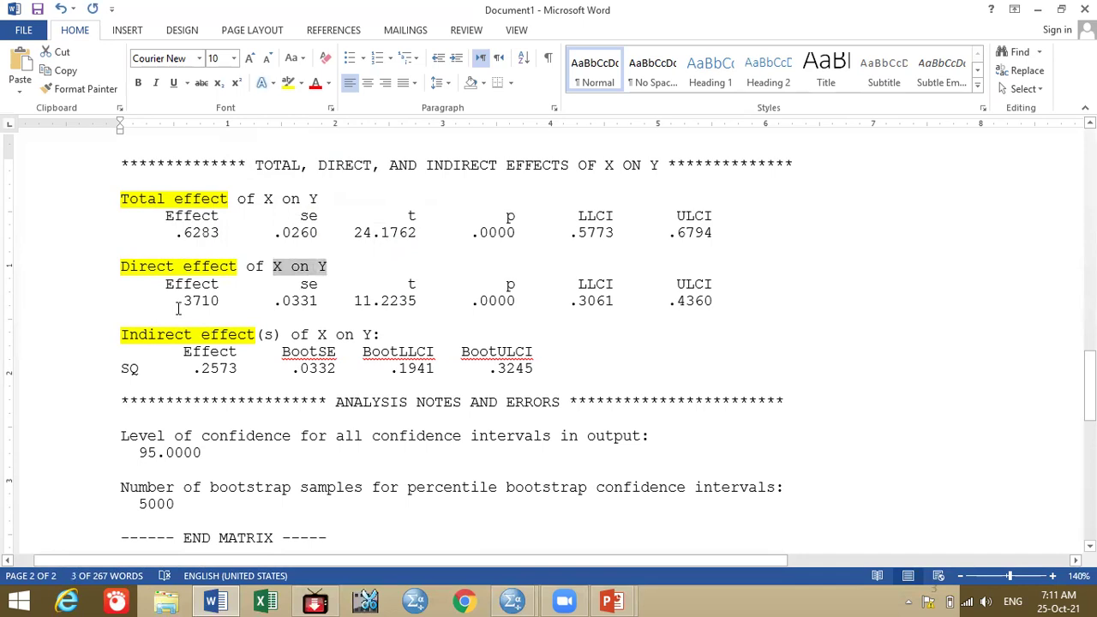
drag(176, 301, 217, 298)
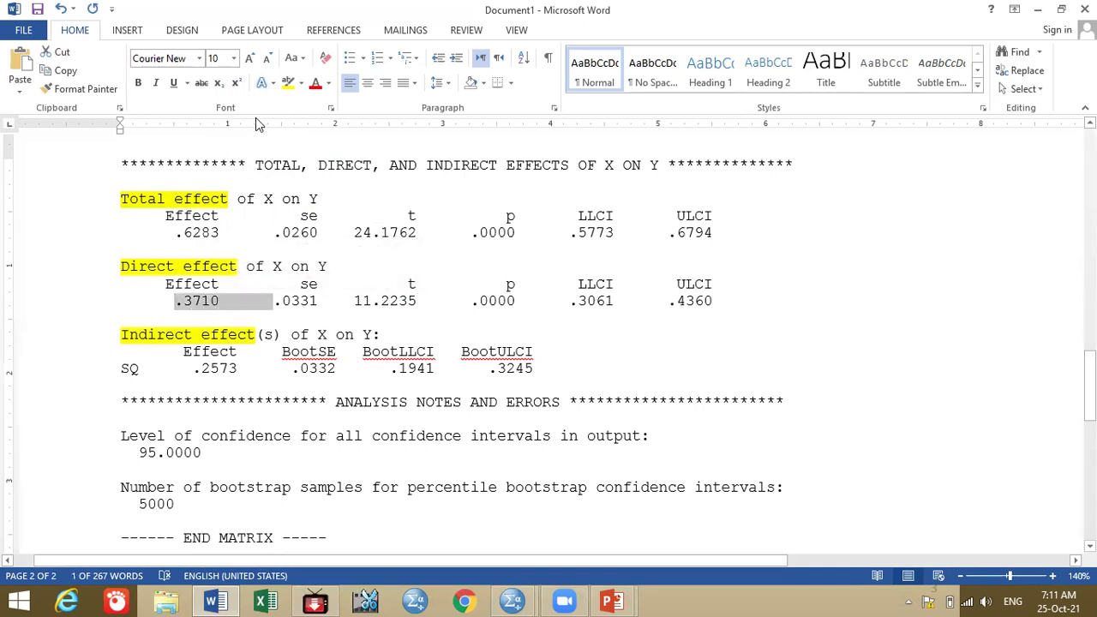
drag(516, 300, 473, 300)
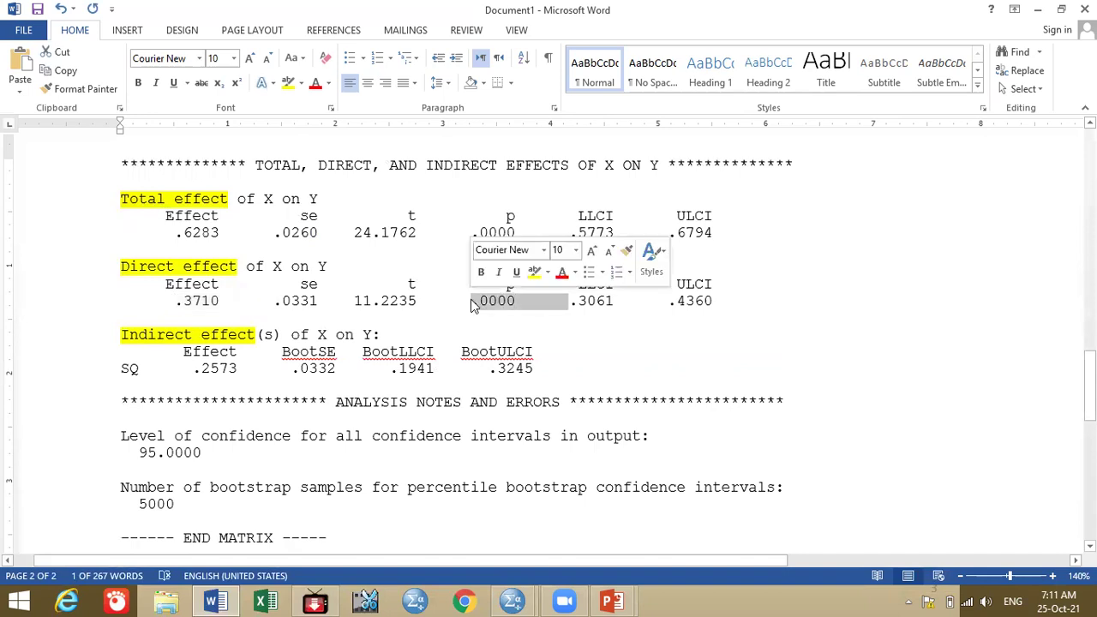
click(288, 82)
drag(568, 232, 472, 232)
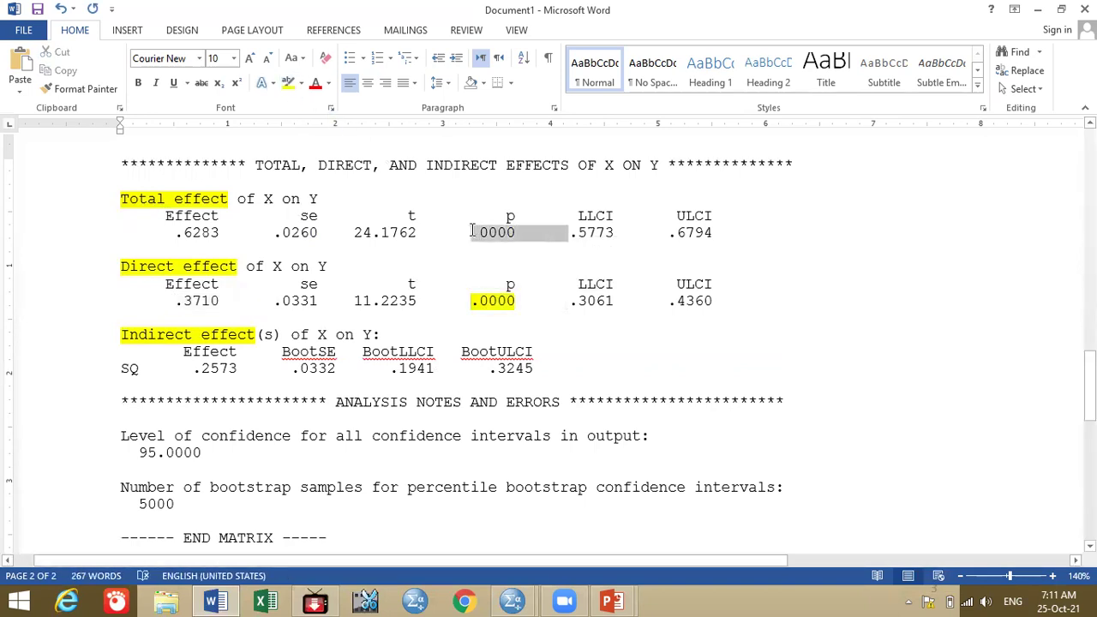
click(288, 82)
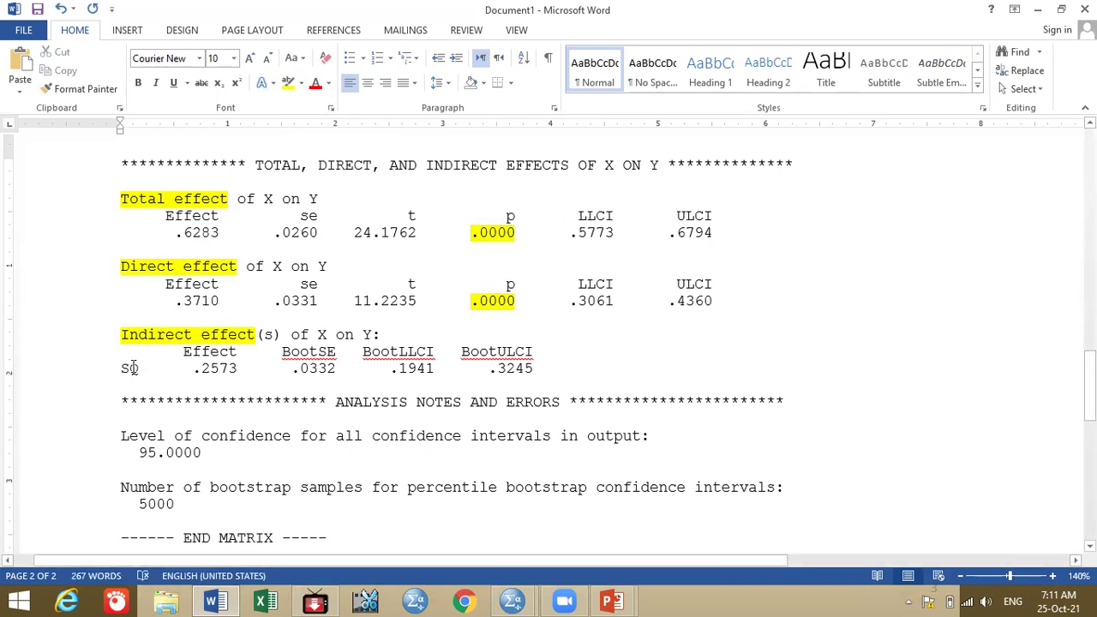
Highlight the SQ label in the indirect effect row and select the indirect effect .2573.
drag(120, 368, 139, 369)
click(288, 83)
click(296, 313)
drag(244, 369, 192, 370)
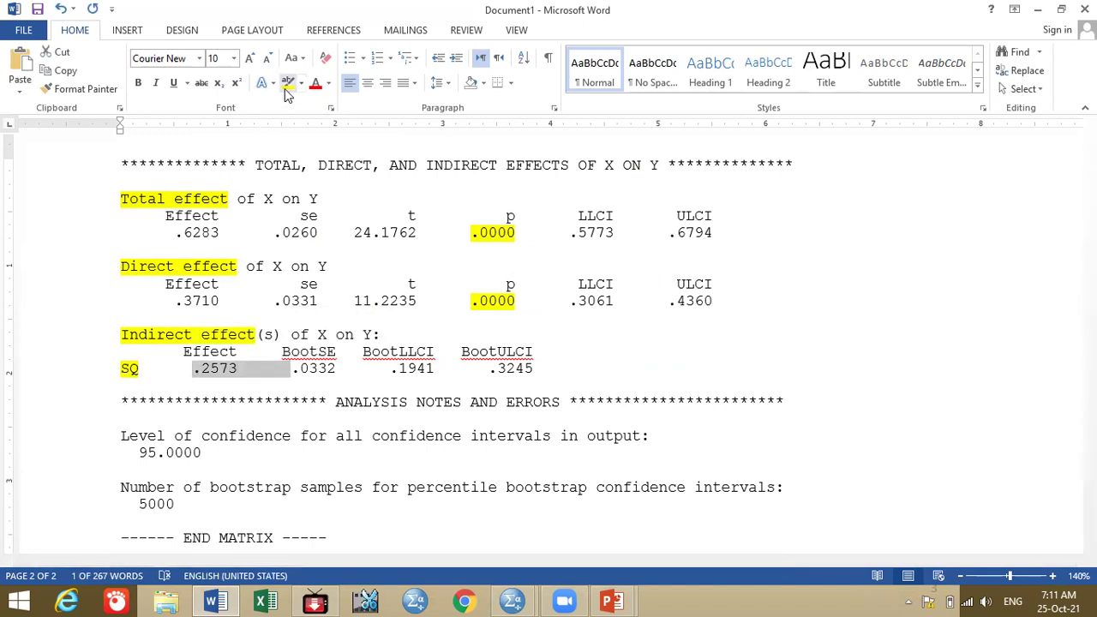
key(Left)
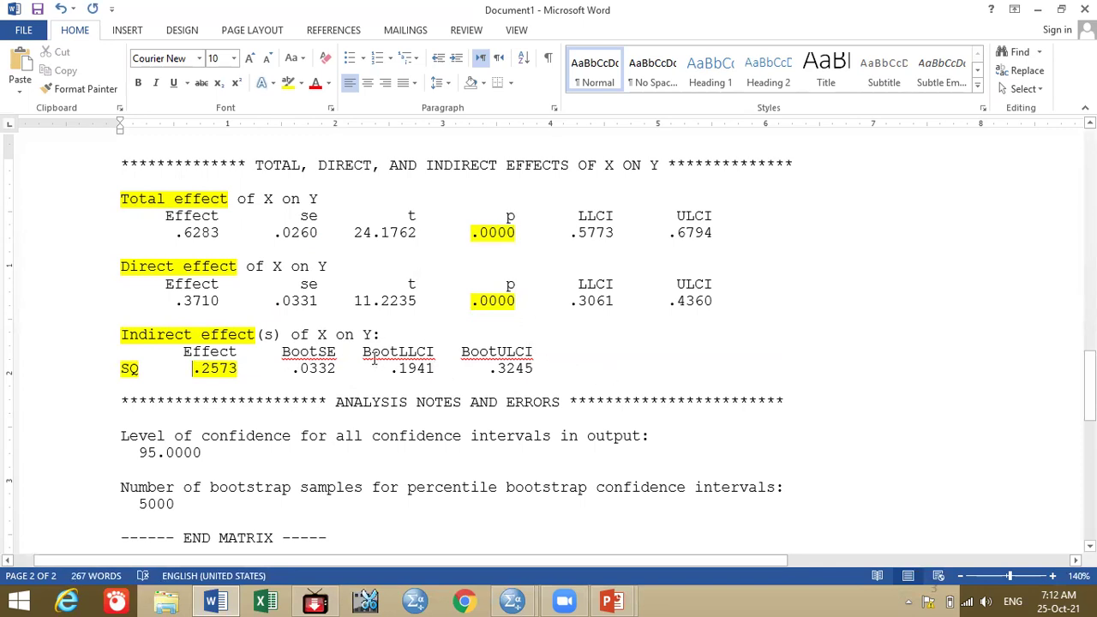
Highlight the indirect effect's bootstrap limits .1941 and .3245 in yellow.
drag(386, 370, 533, 369)
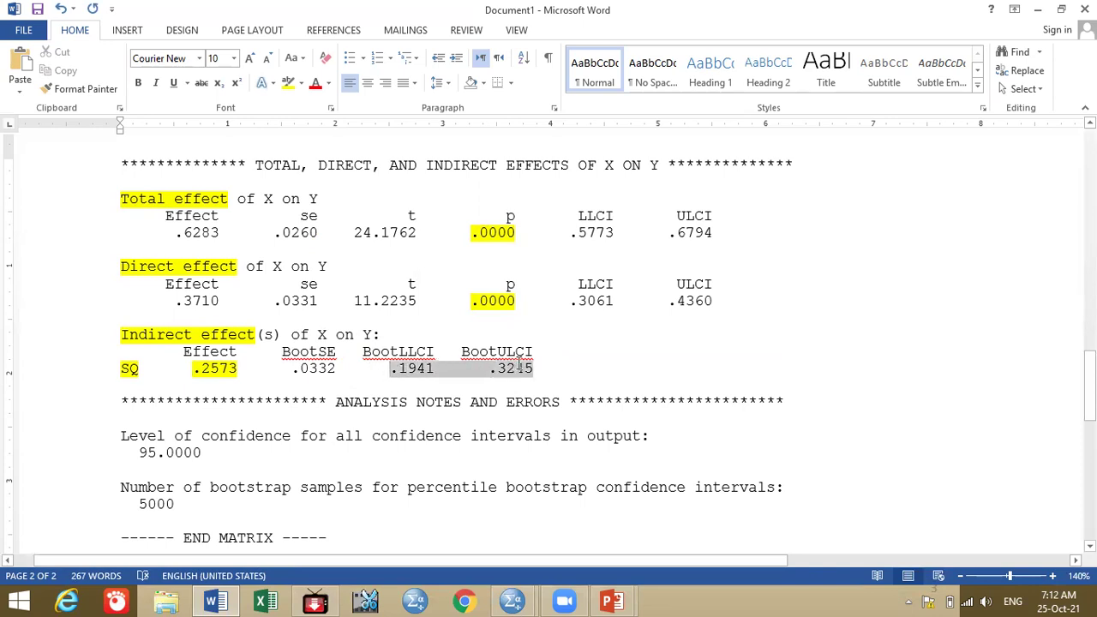
click(288, 83)
key(Right)
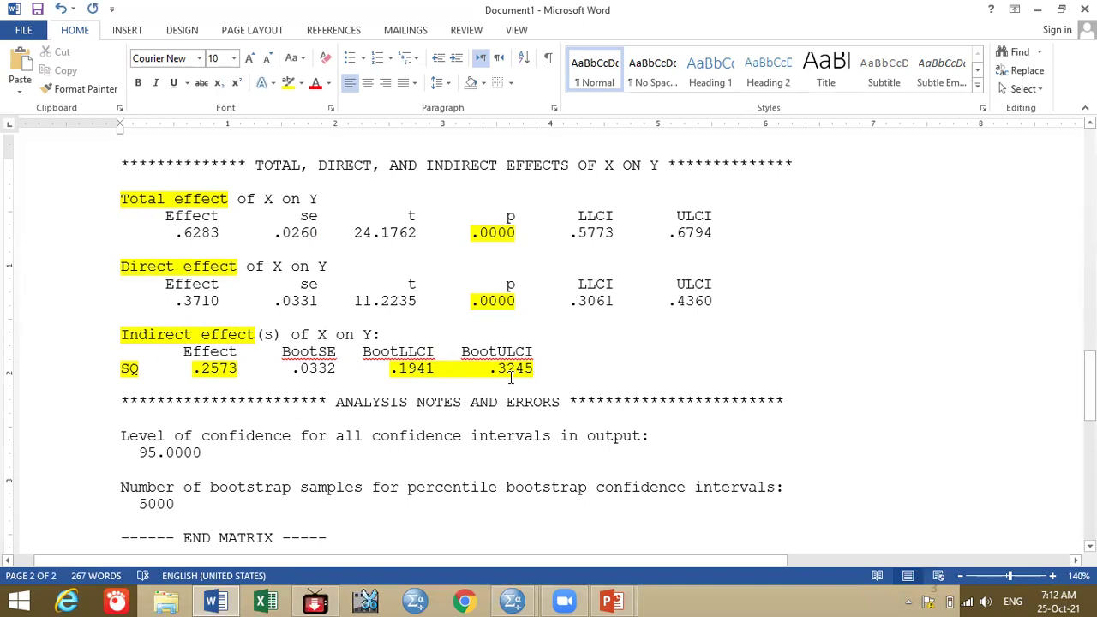
click(385, 374)
click(374, 368)
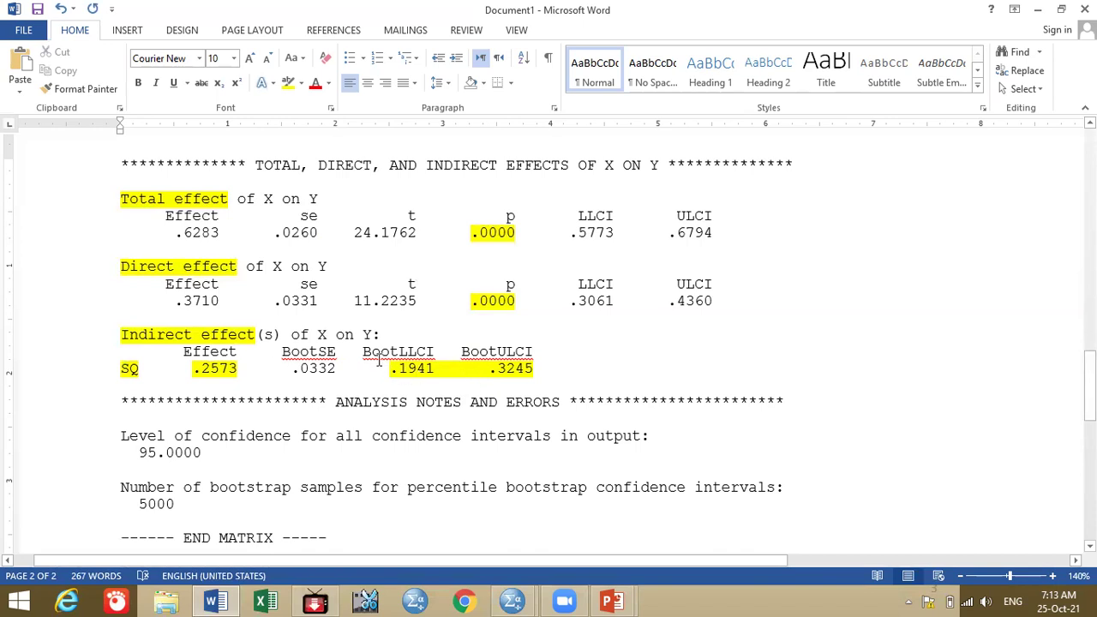